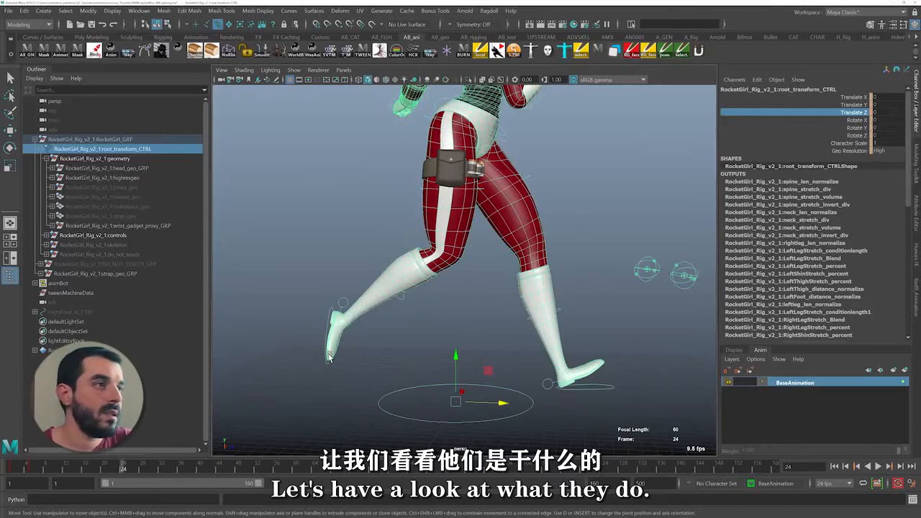
Select the right foot IK control and set its Foot Roll to 0 at frame 2.
left_click(327, 323)
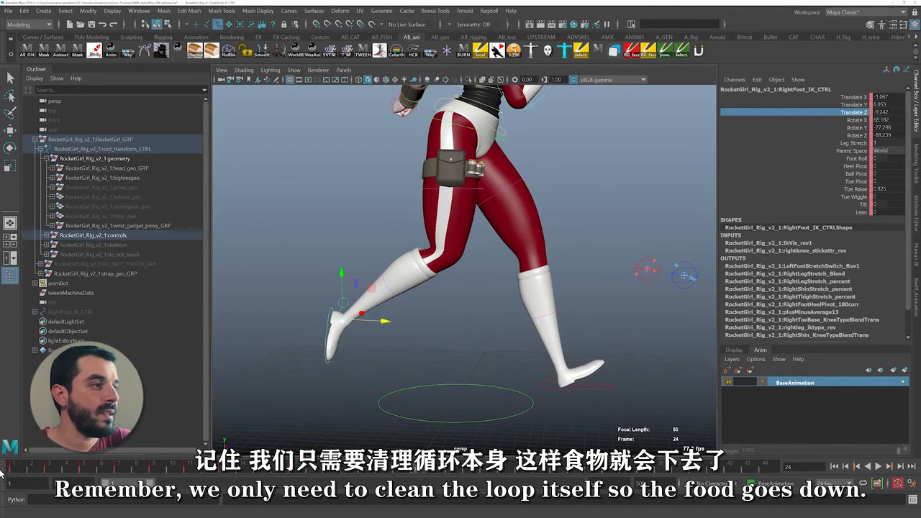
key("alt+v")
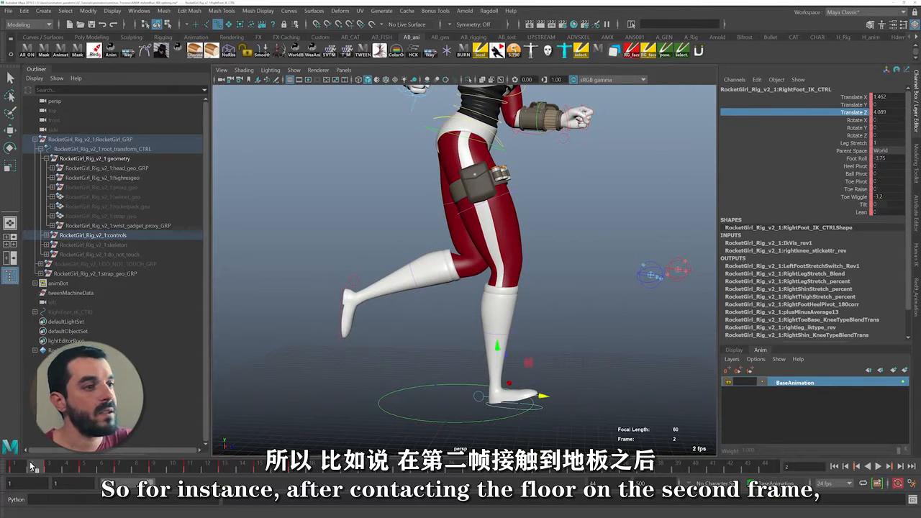
left_click(855, 159)
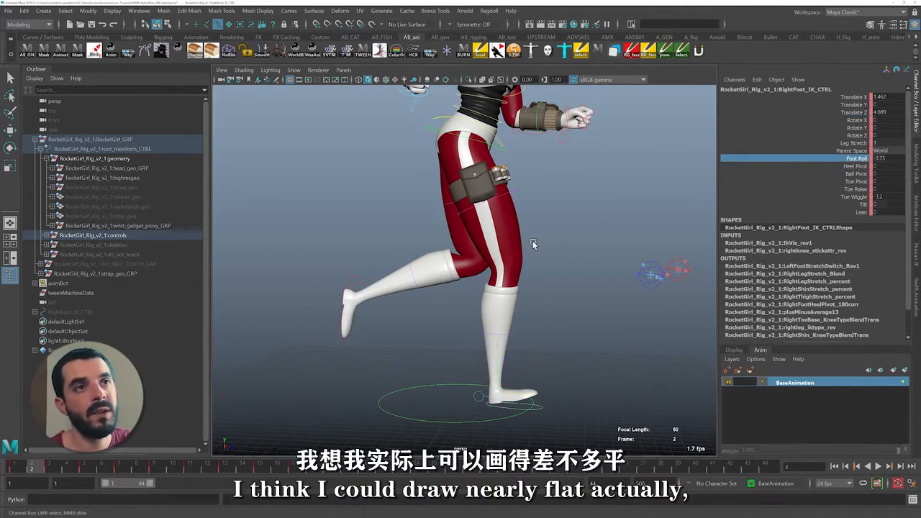
middle_click_drag(533, 240, 542, 246)
left_click(883, 158)
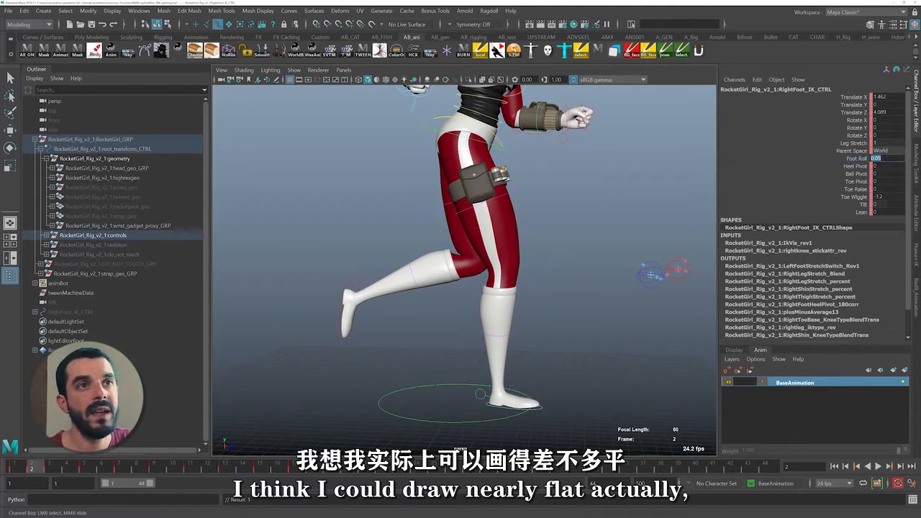
type("0")
key("Return")
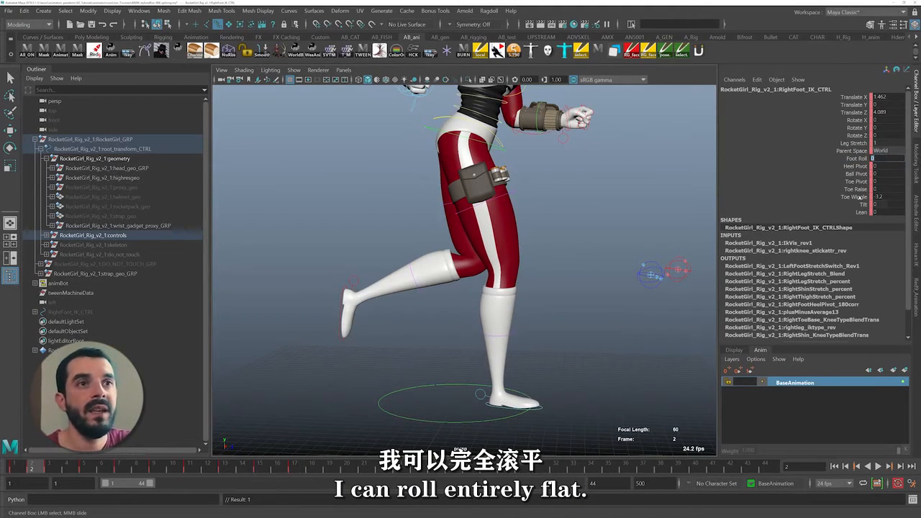
Set the right foot's Toe Wiggle to -9.9 at frame 2 and play back the animation.
left_click(855, 196)
middle_click_drag(640, 248, 627, 250)
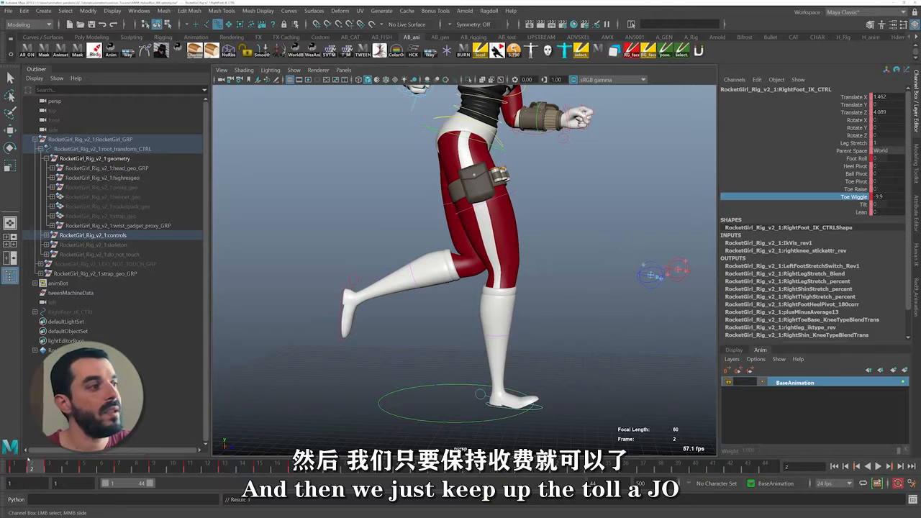
key("alt+v")
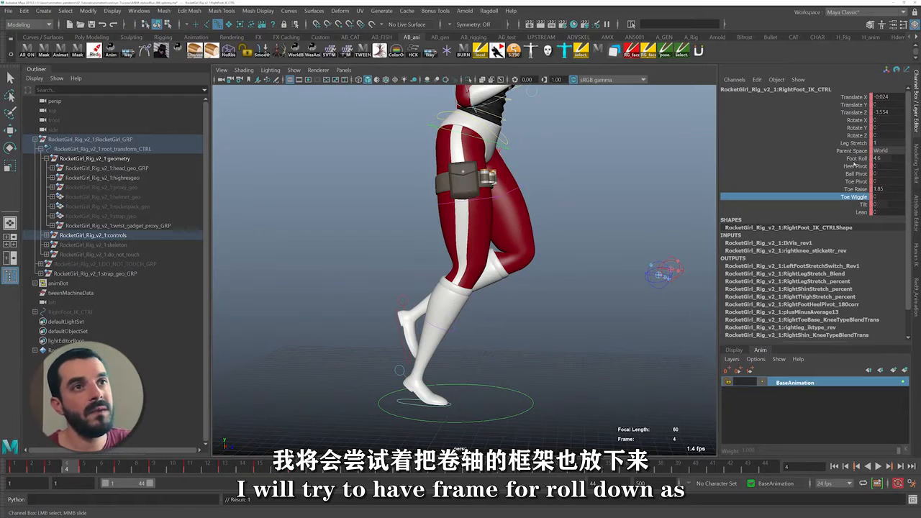
Lower the right foot's Foot Roll to 1 at frame 4 and play back the run cycle.
left_click(854, 158)
middle_click_drag(633, 258, 600, 259)
scroll(612, 297, "down", 2)
middle_click_drag(612, 296, 556, 317, "alt")
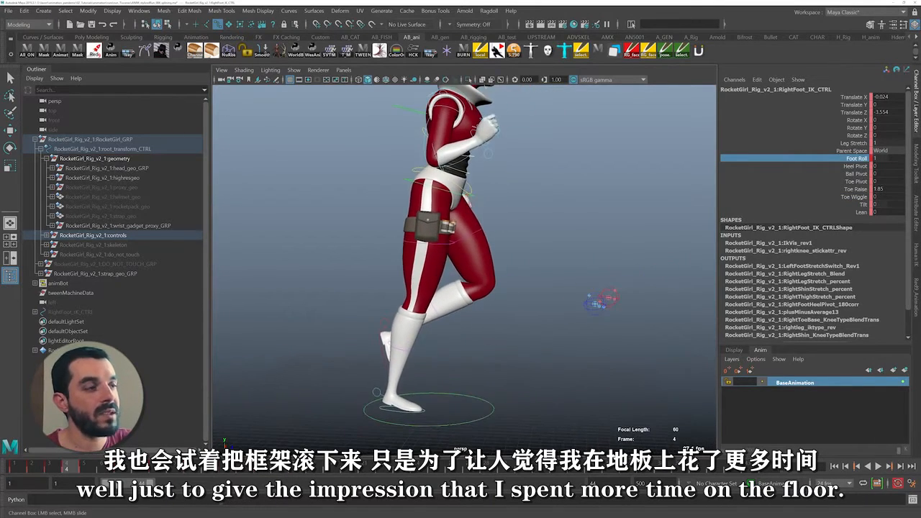
key("alt+v")
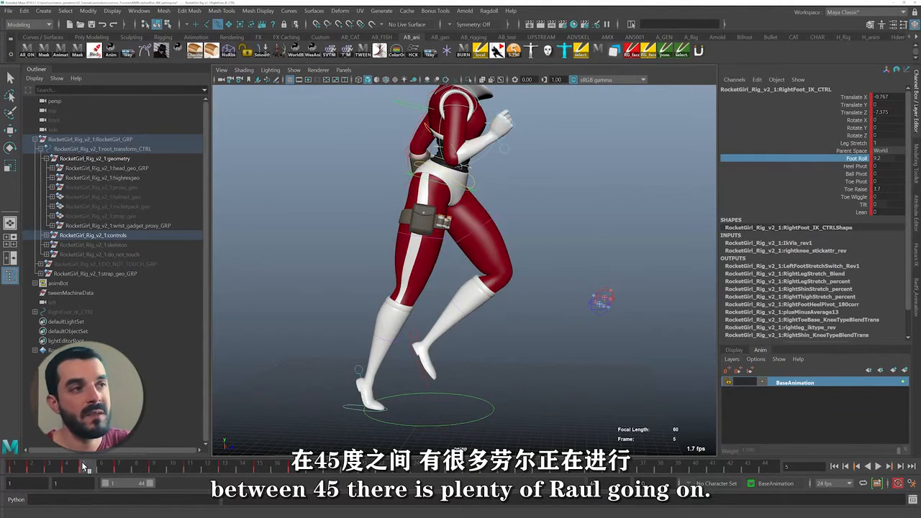
Move the right foot control at frame 6 to Translate Y 2.276 and Translate Z -8.316 for the lift-off.
left_click(72, 468)
left_click(83, 467)
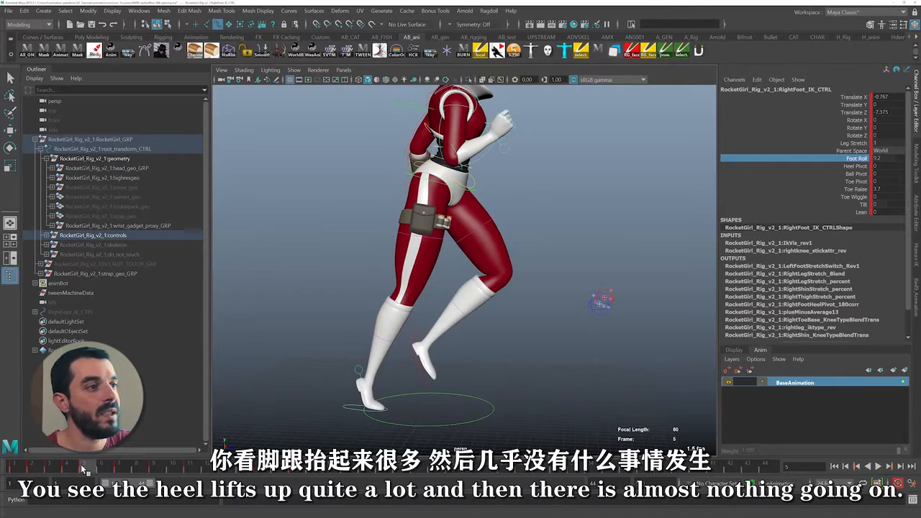
right_click_drag(359, 357, 401, 358, "alt")
middle_click_drag(400, 357, 436, 321, "alt")
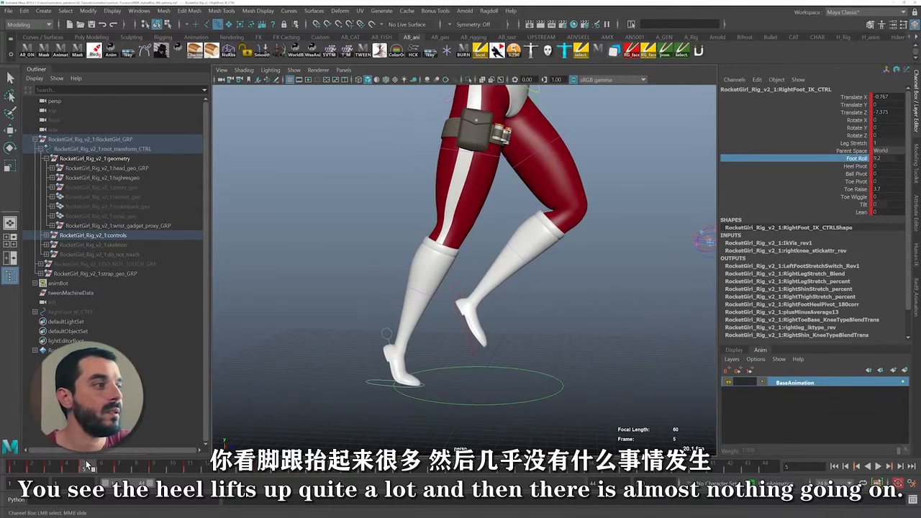
mouse_move(109, 468)
left_mouse_down()
mouse_move(74, 467)
mouse_move(101, 466)
left_mouse_up()
key("w")
left_click_drag(391, 358, 407, 332)
mouse_move(113, 471)
left_mouse_down()
mouse_move(73, 467)
mouse_move(106, 470)
left_mouse_up()
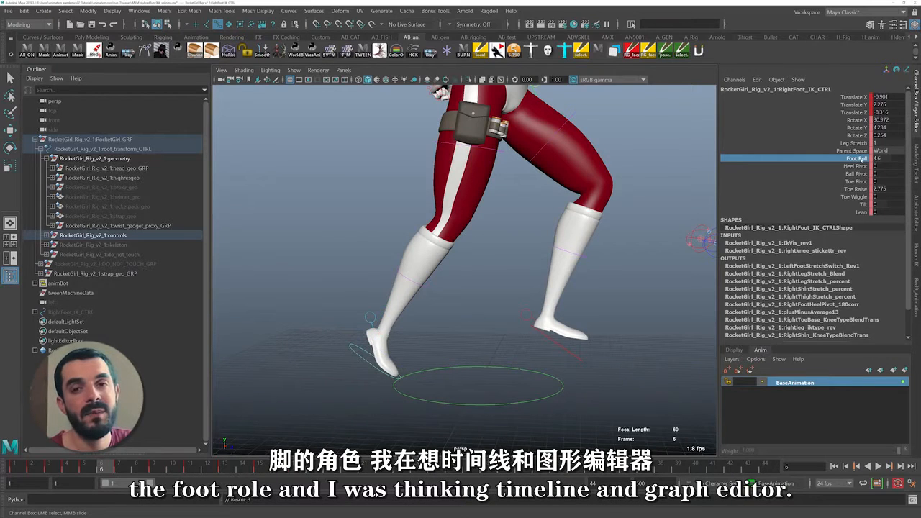
Examine the right foot control's translation channels at frame 6.
left_click_drag(853, 96, 853, 112)
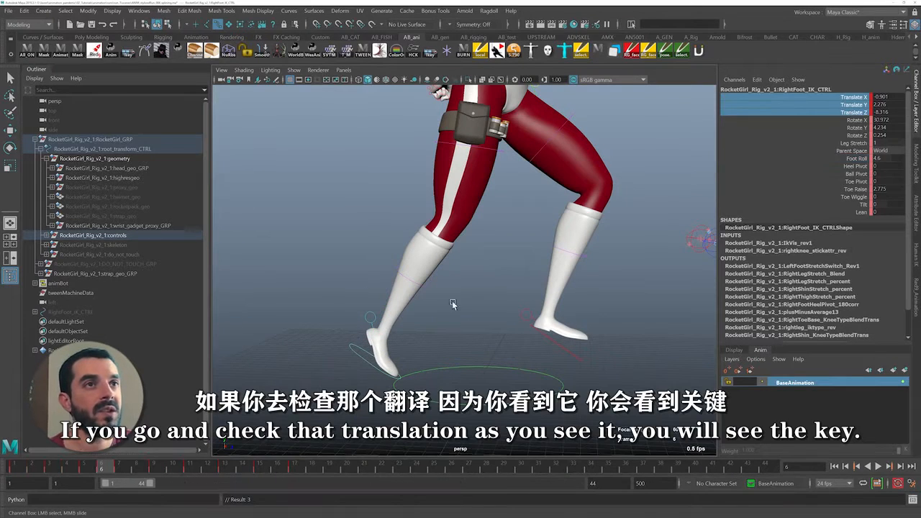
scroll(813, 201, "down", 2)
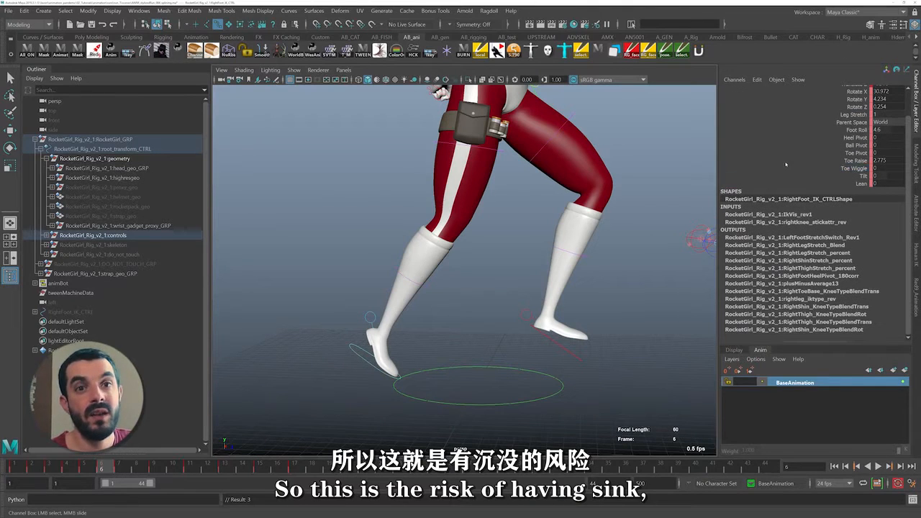
scroll(785, 164, "up", 2)
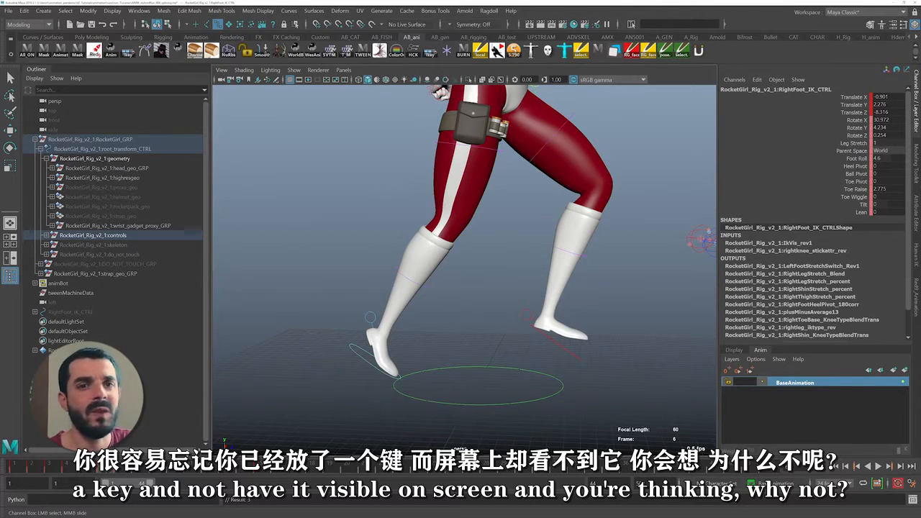
Move the right foot control up and back at frame 7 to Translate Y 4.973 and Translate Z -9.633.
left_click(74, 468)
left_click_drag(80, 468, 118, 468)
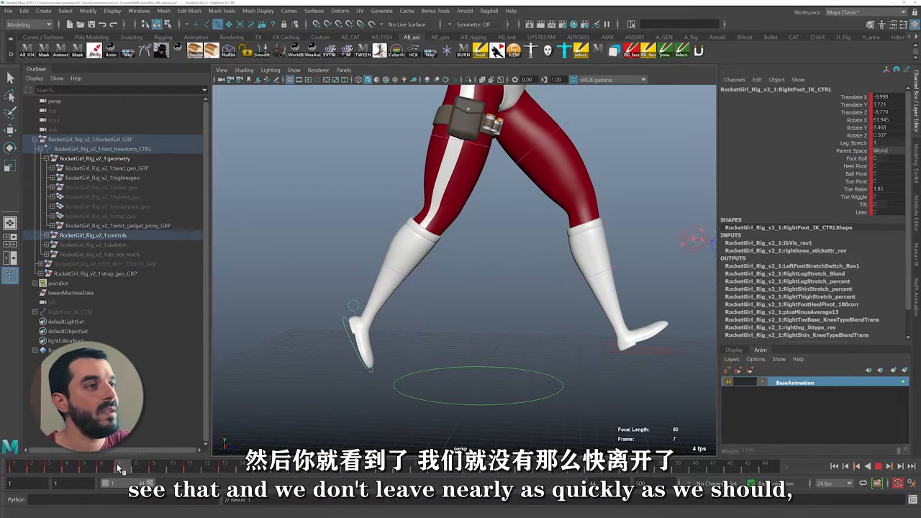
key("w")
left_click_drag(398, 340, 388, 323)
mouse_move(117, 467)
left_mouse_down()
mouse_move(90, 468)
mouse_move(119, 467)
left_mouse_up()
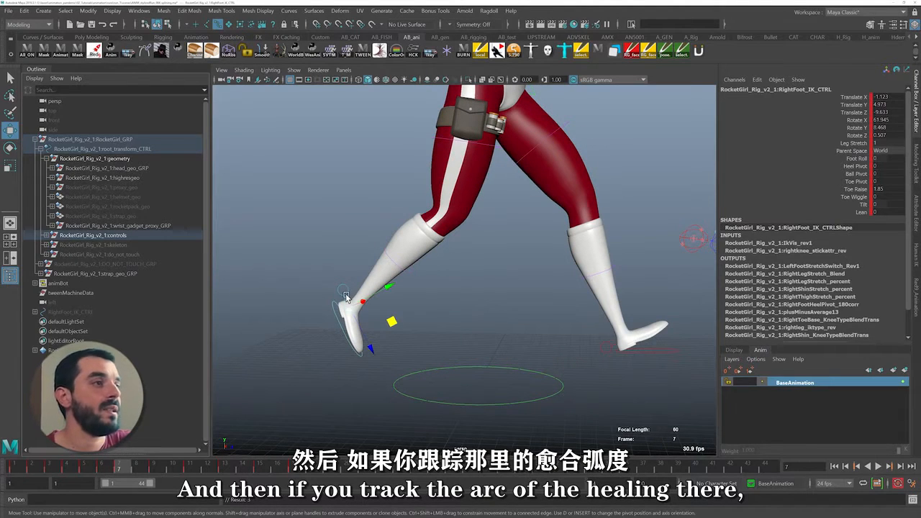
Create an editable motion trail for the right foot control and scrub to frame 8 to check the heel's arc.
left_click(34, 25)
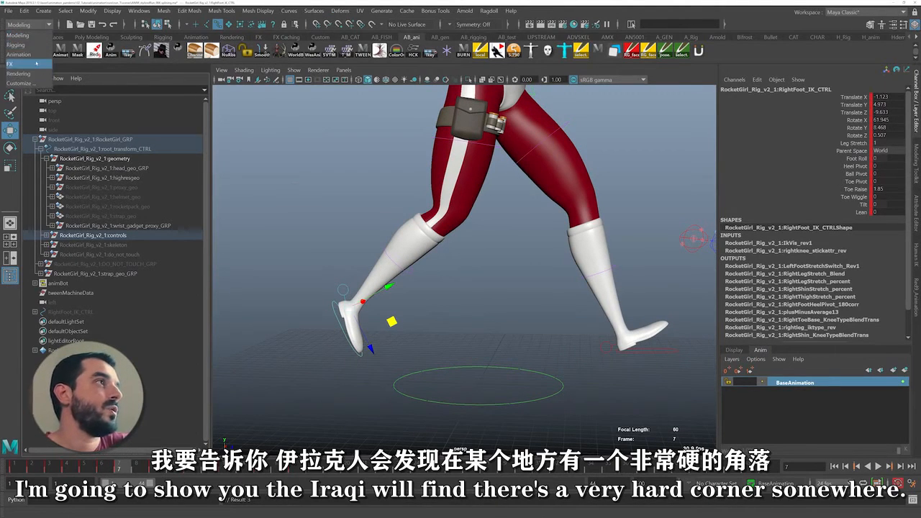
left_click(19, 54)
left_click(211, 11)
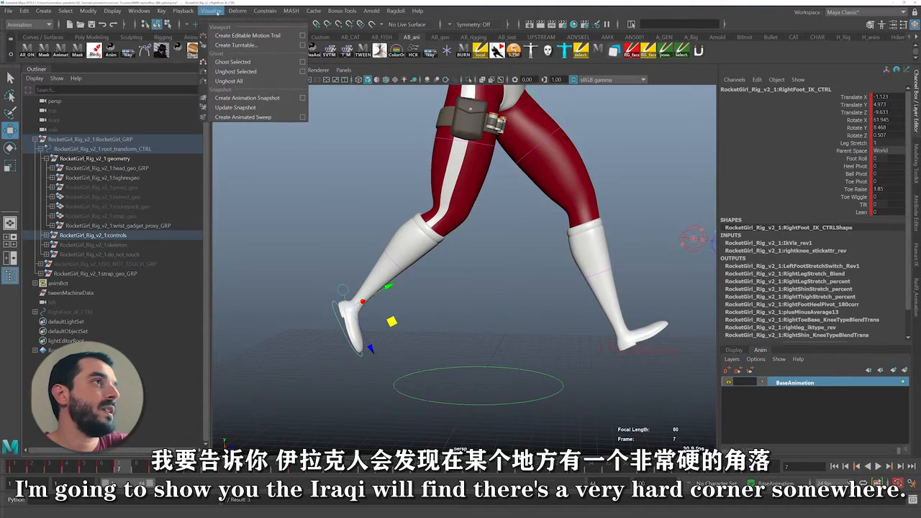
left_click(257, 36)
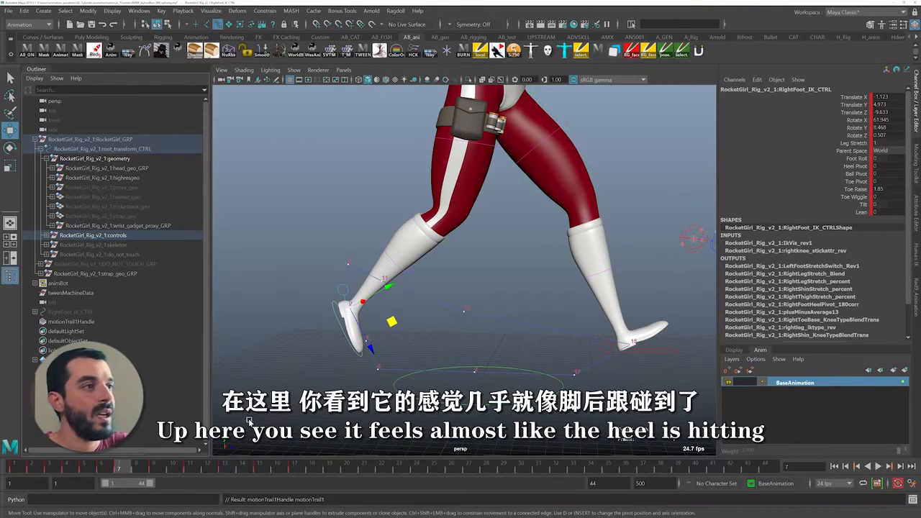
left_click_drag(101, 453, 134, 449)
Open the Graph Editor above the feet in the viewport and isolate the right foot's Translate Y curve.
left_click(382, 48)
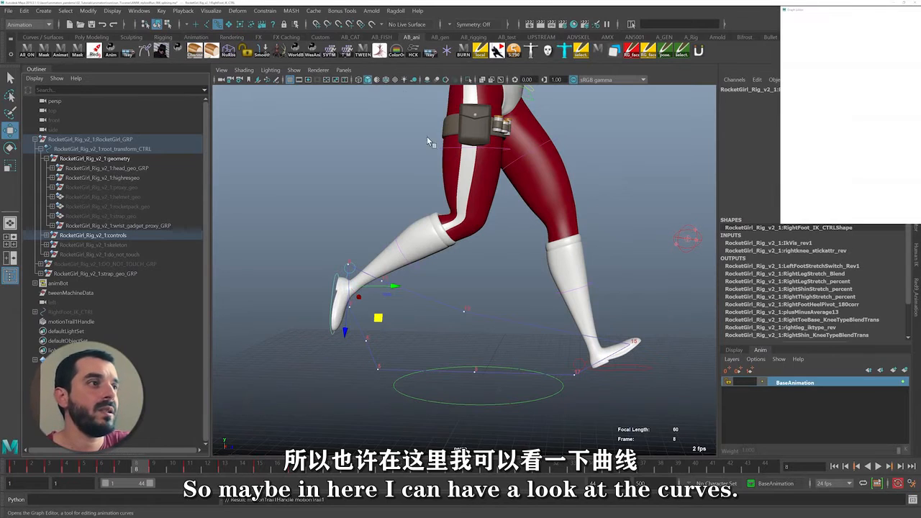
left_click_drag(863, 9, 386, 24)
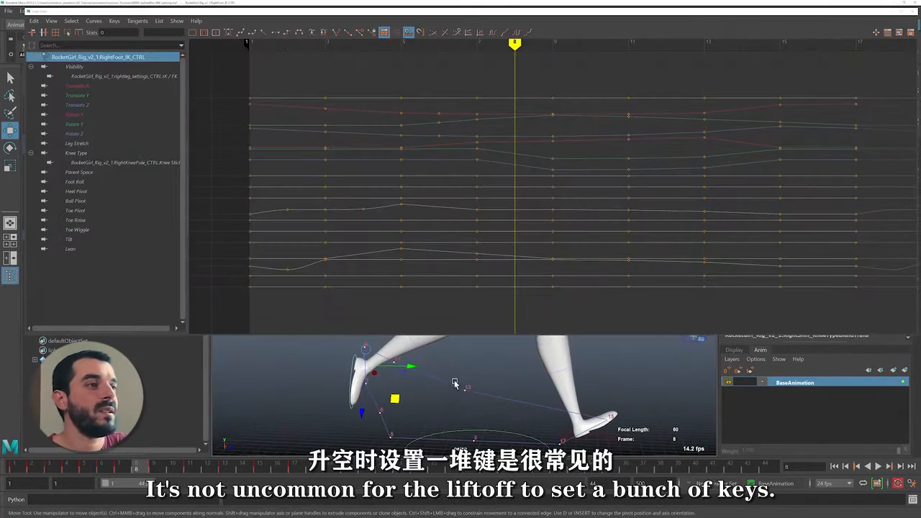
left_click(77, 85)
left_click(77, 95)
Set the Translate Y keys from frame 6 to frame 15 to Auto tangents.
left_click_drag(381, 273, 777, 79)
left_click(82, 468)
left_click_drag(83, 468, 99, 467)
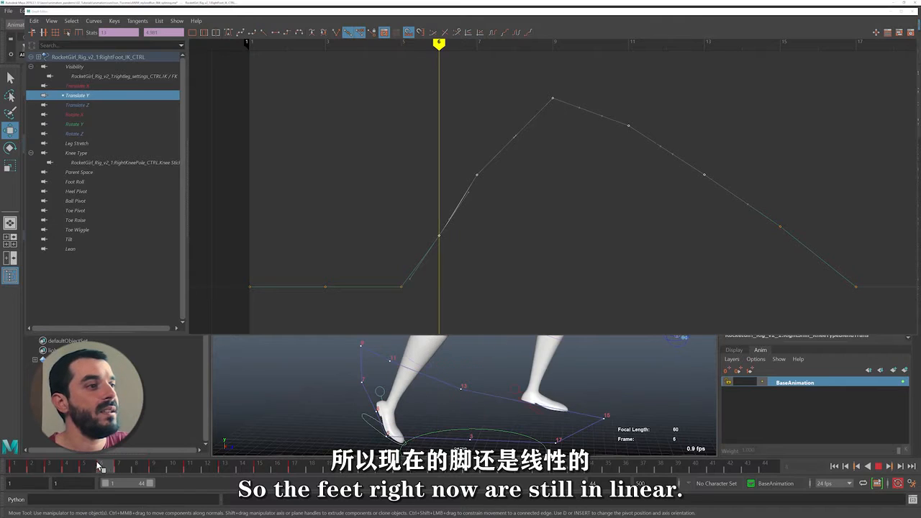
left_click_drag(384, 261, 815, 92)
left_click(229, 32)
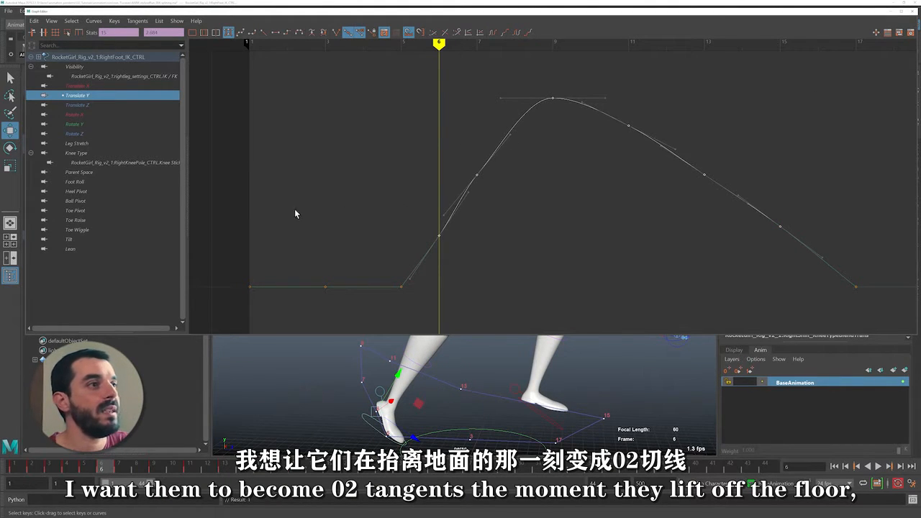
Set the right foot's Translate Z keys from frame 6 to frame 15 to Auto tangents.
key("Down")
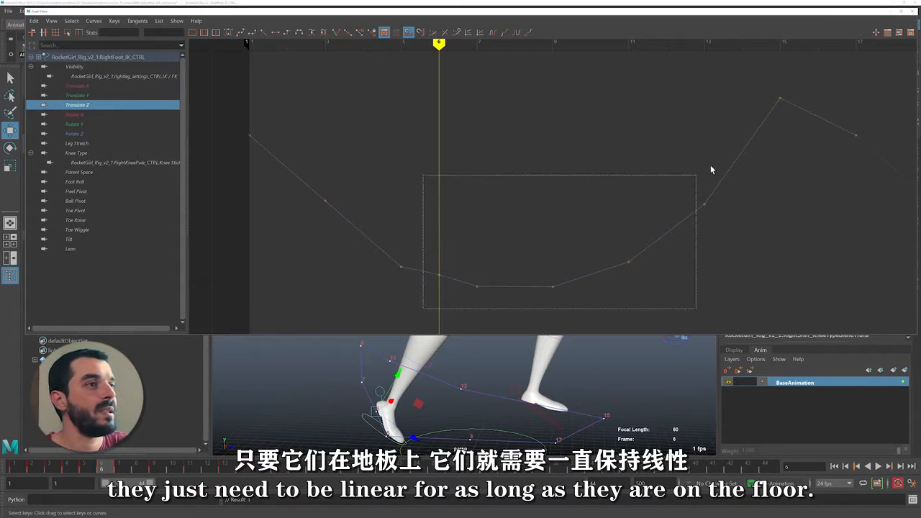
left_click_drag(710, 170, 776, 90)
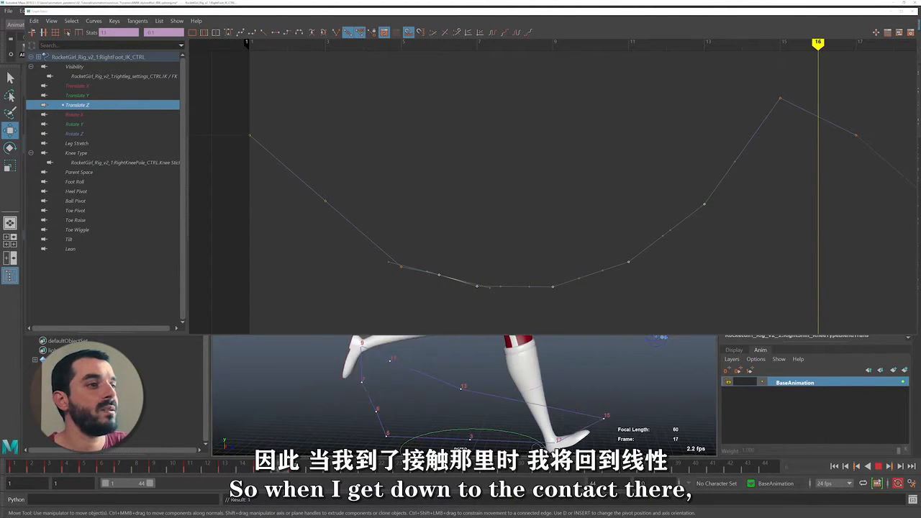
key("Escape")
left_click(260, 34)
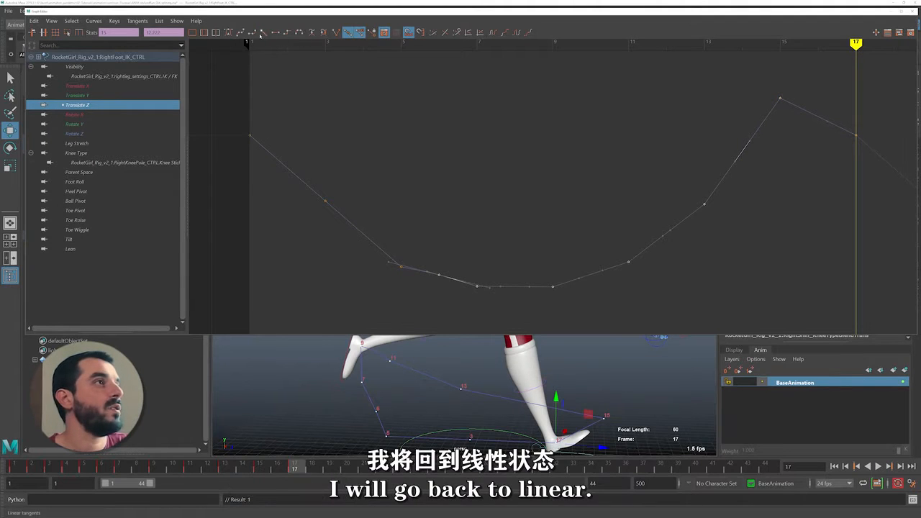
Set the lift-off keys of the right foot's Rotate X, Rotate Y and Rotate Z curves to Auto tangents.
left_click(84, 113)
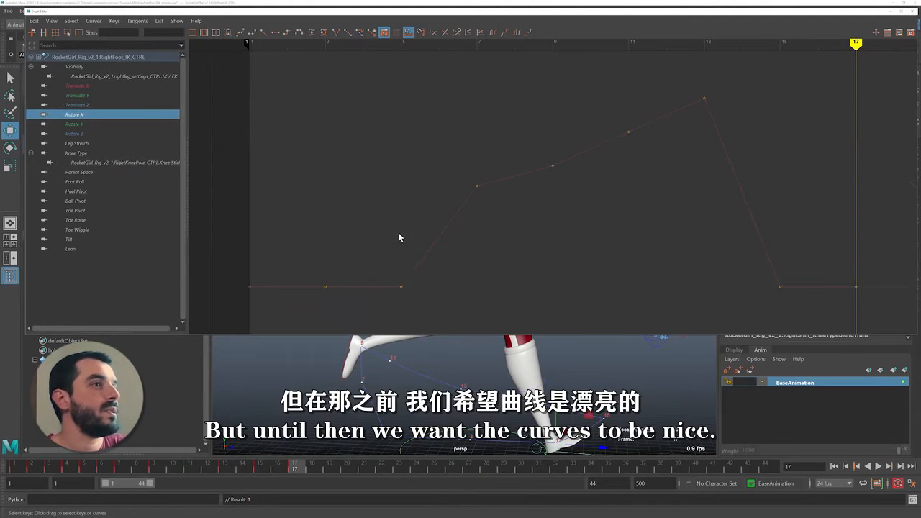
left_click(86, 124)
left_click(133, 133, "ctrl")
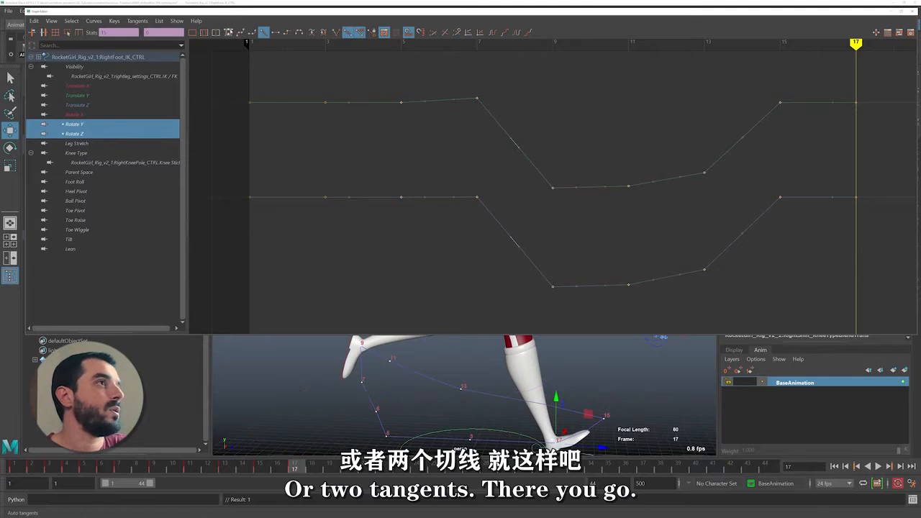
Delete the key at frame 9 on the right foot's Translate Z curve.
left_click(78, 105)
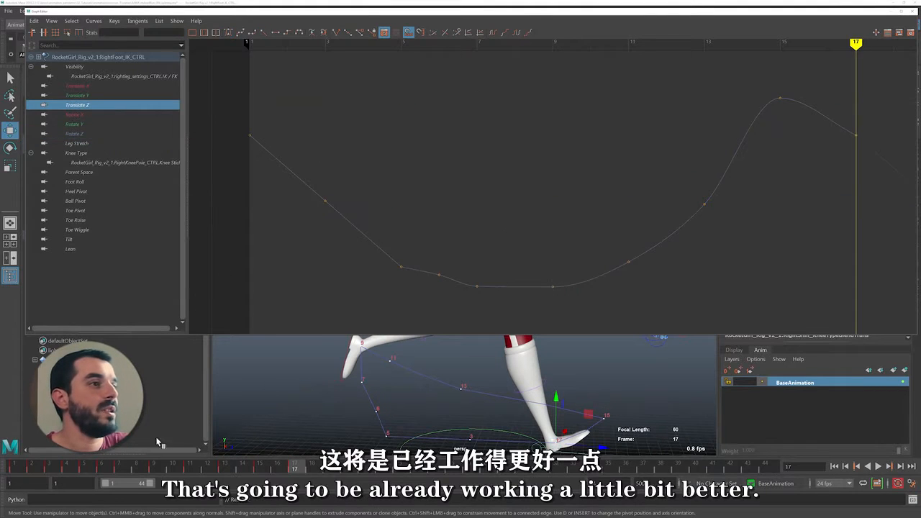
key("alt+v")
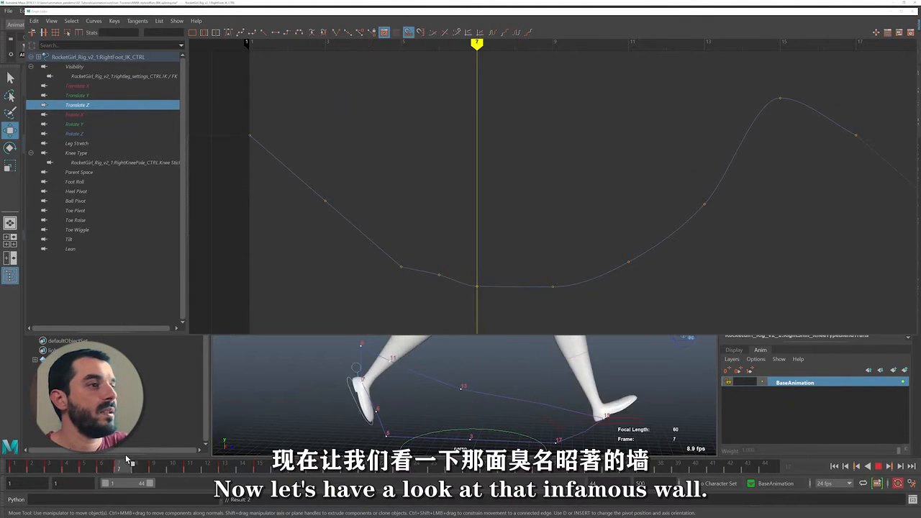
left_click_drag(540, 257, 560, 301)
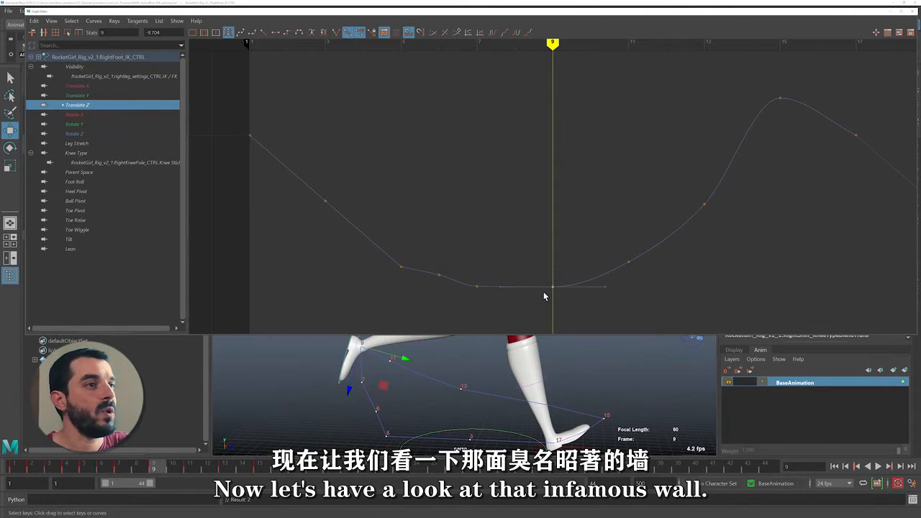
middle_click_drag(541, 288, 525, 238)
key("ctrl+z")
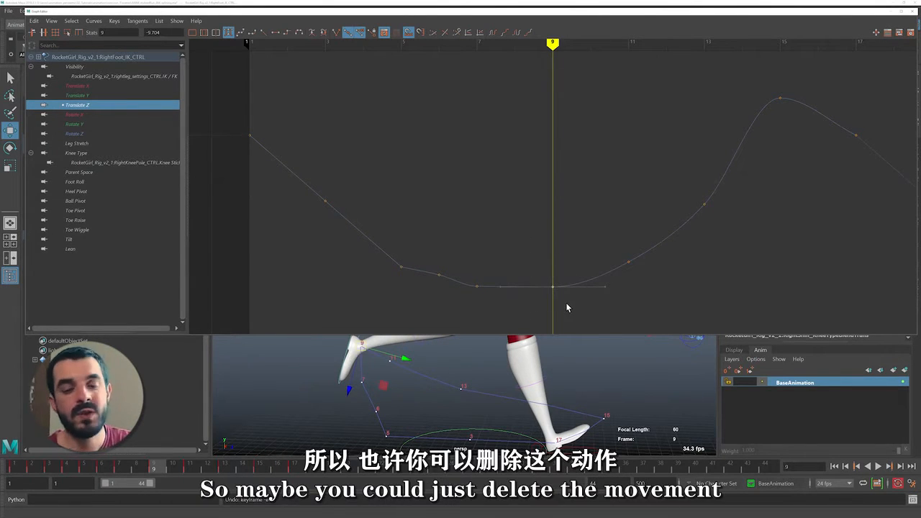
key("Delete")
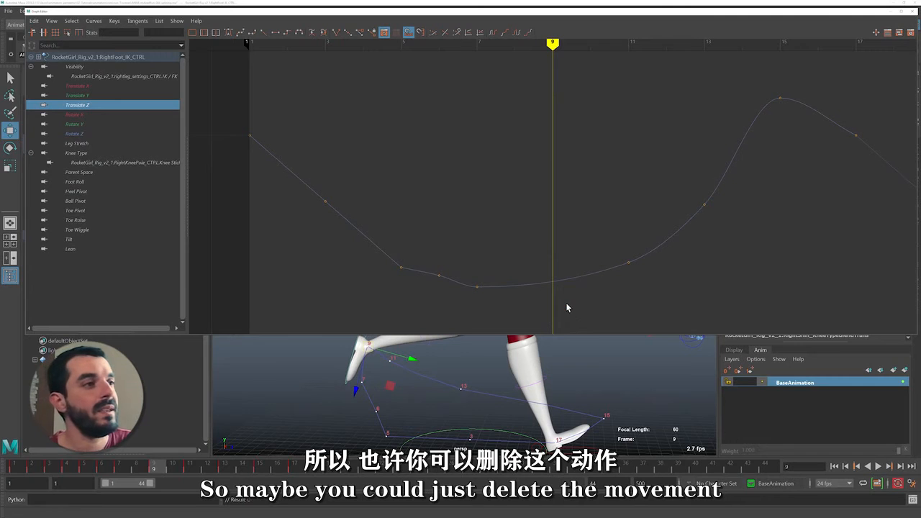
Re-key the right foot's position at frame 9, then raise it slightly and rotate its toe back at frame 11.
left_click(389, 388)
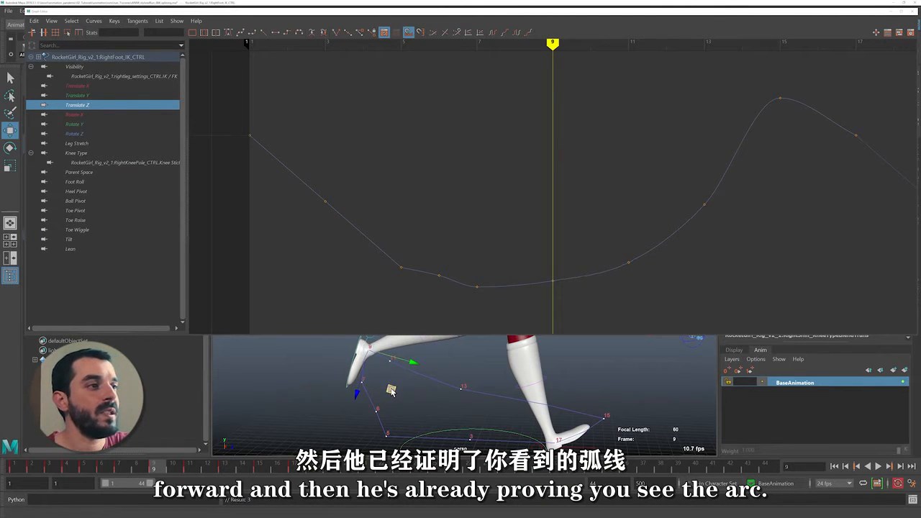
key("period")
left_click_drag(423, 392, 433, 385)
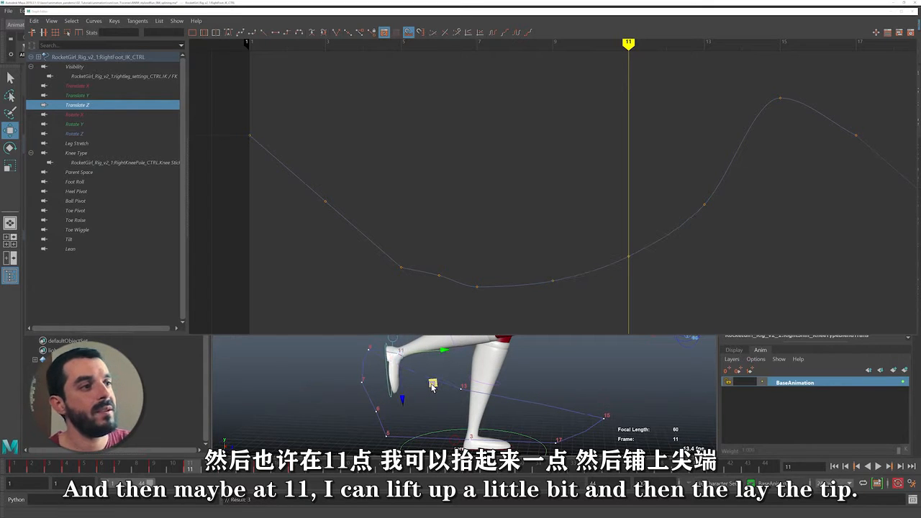
key("e")
left_click_drag(436, 373, 432, 382)
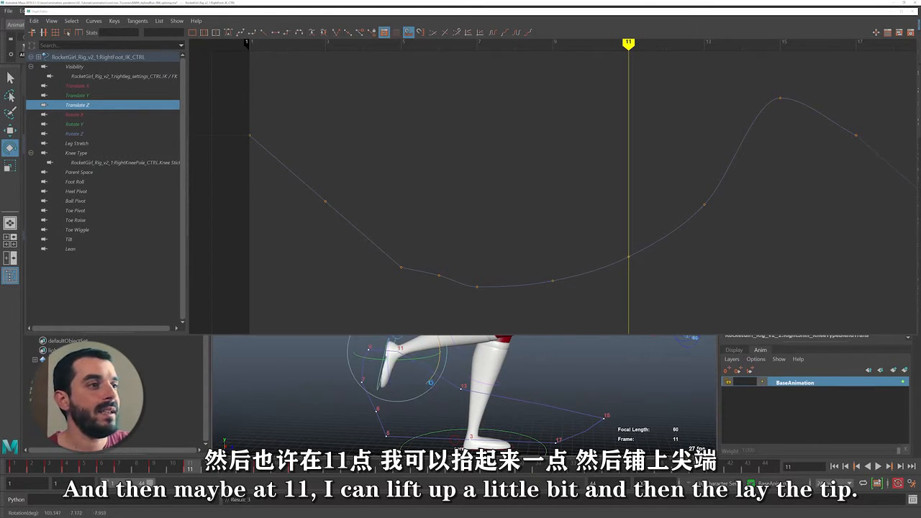
Raise the right foot's Toe Wiggle to 3.774 at frame 11 and scrub the motion to check it.
left_click_drag(848, 13, 721, 25)
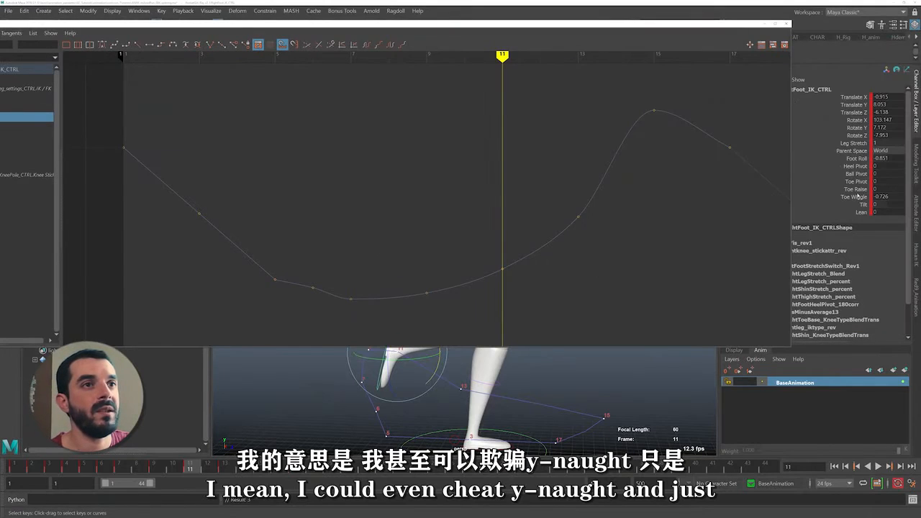
left_click(854, 196)
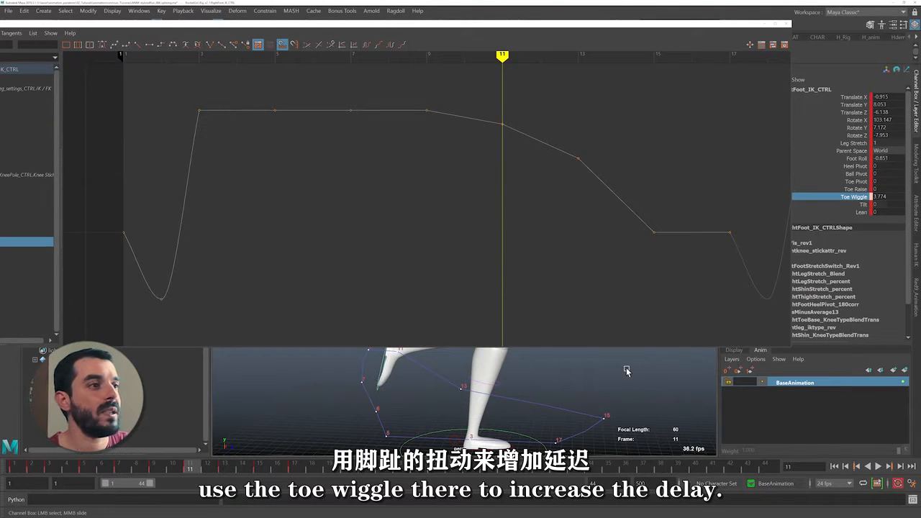
mouse_move(8, 475)
left_mouse_down()
mouse_move(208, 483)
mouse_move(172, 482)
left_mouse_up()
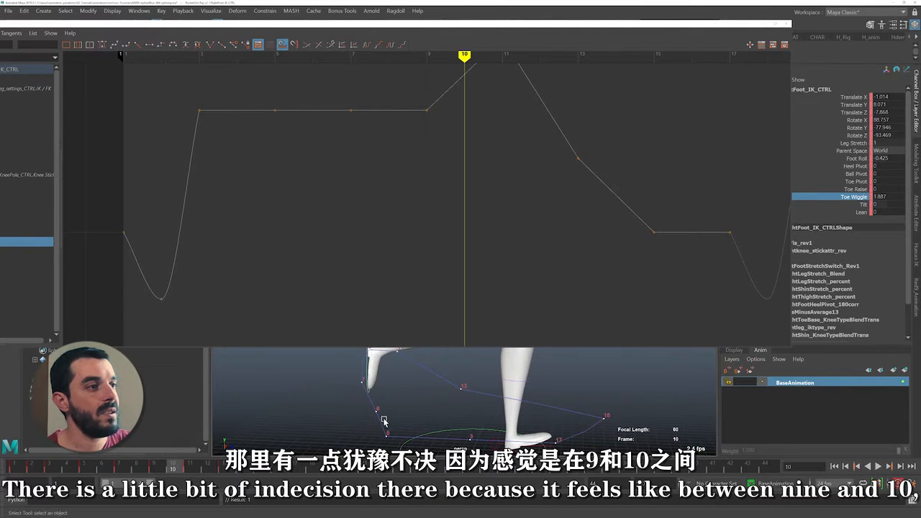
Step back and forth through frames 7 to 11 to examine how the right foot rotates around frame 10.
key("e")
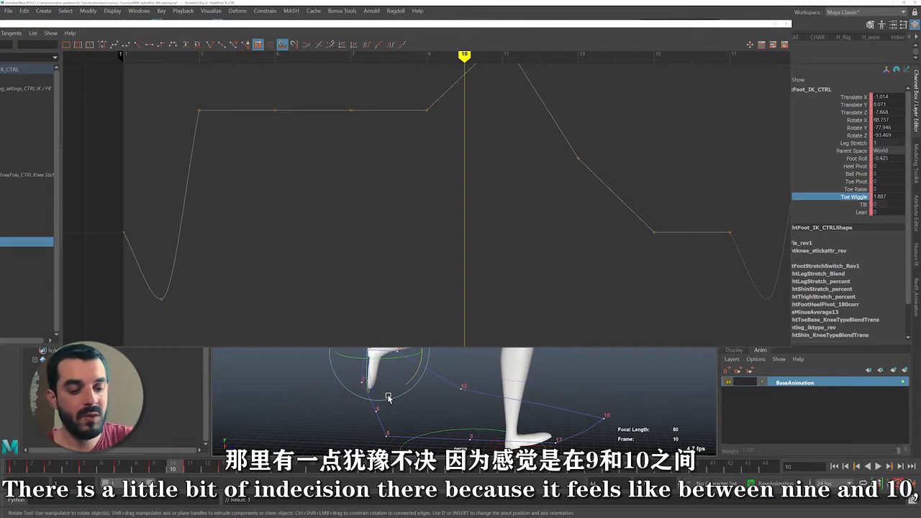
key("alt+comma")
key("alt+period")
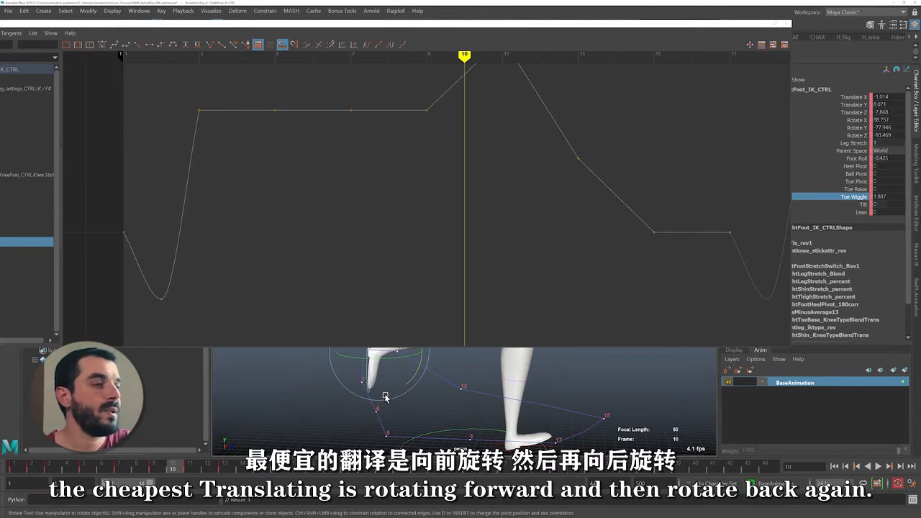
key("alt+period")
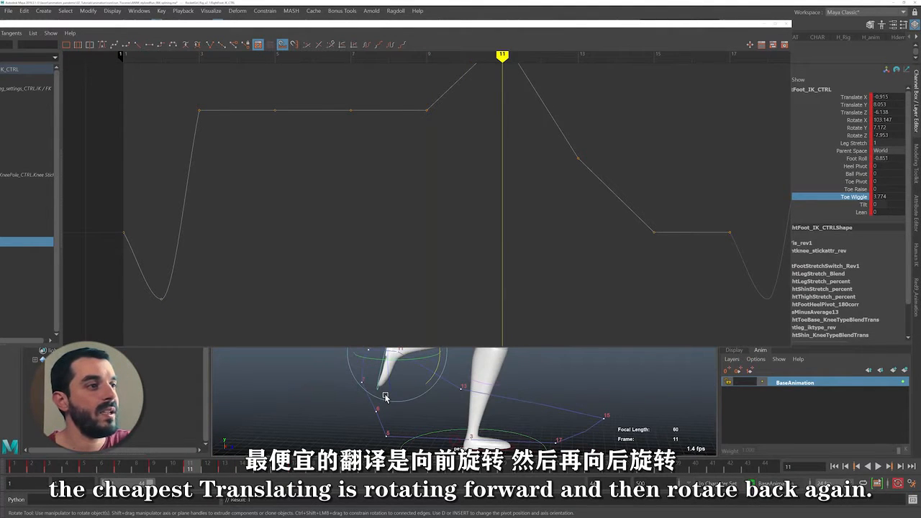
key("alt+comma")
key("alt+comma")
key("alt+comma")
key("alt+comma")
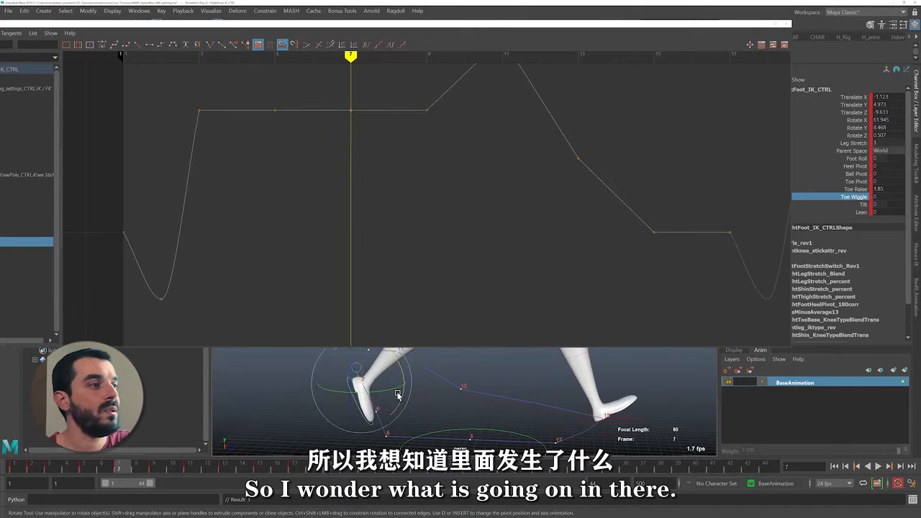
key("alt+period")
key("alt+period")
key("alt+period")
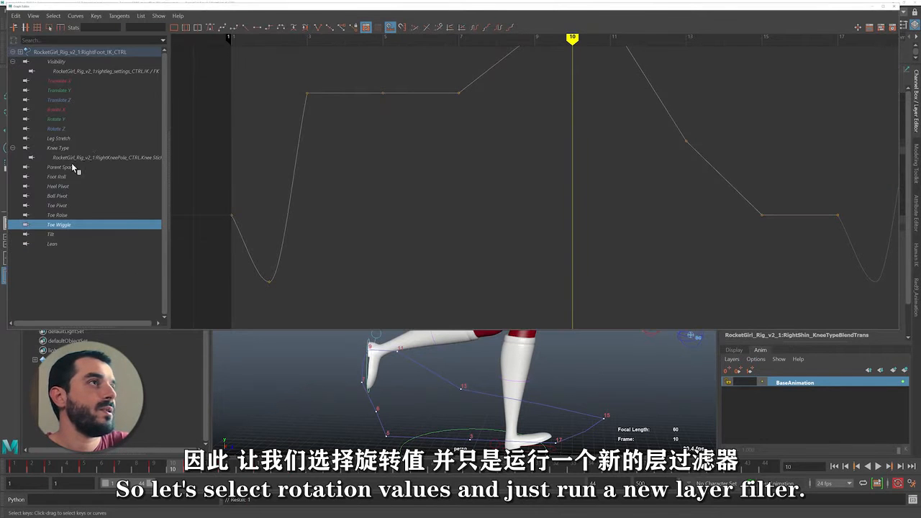
Apply the Euler Filter to the right foot's Rotate X, Rotate Y and Rotate Z curves.
left_click(68, 128)
left_click(65, 110, "shift")
left_click_drag(463, 307, 640, 91)
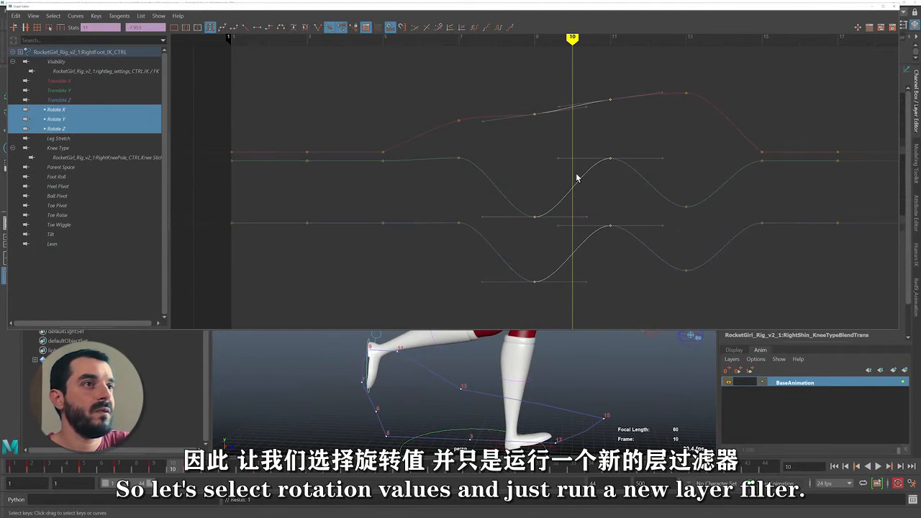
left_click(76, 16)
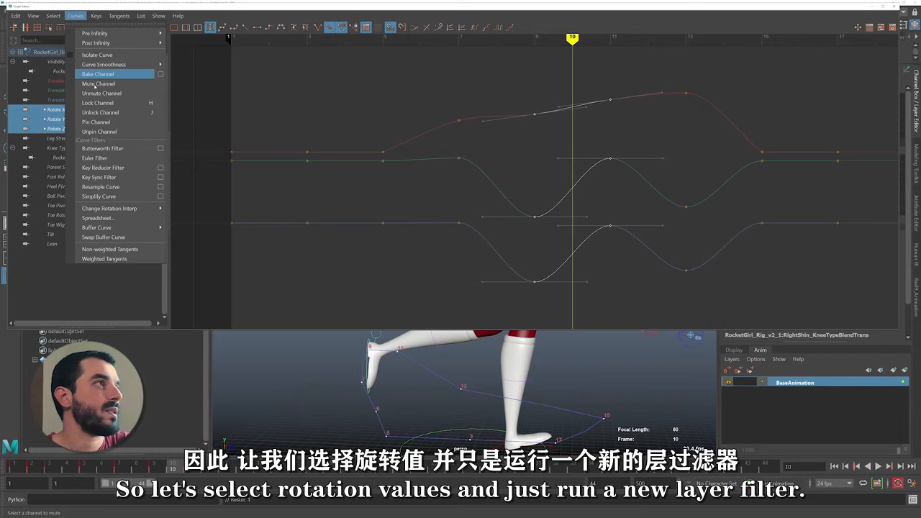
left_click(96, 158)
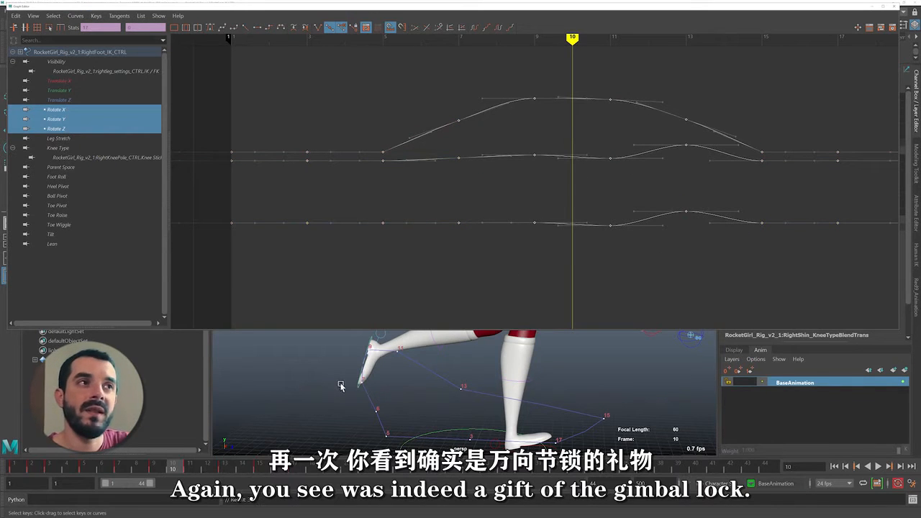
Step through the frames from 7 onward to examine the right foot's rotation and arc during the swing.
key("alt+comma")
key("alt+comma")
key("alt+comma")
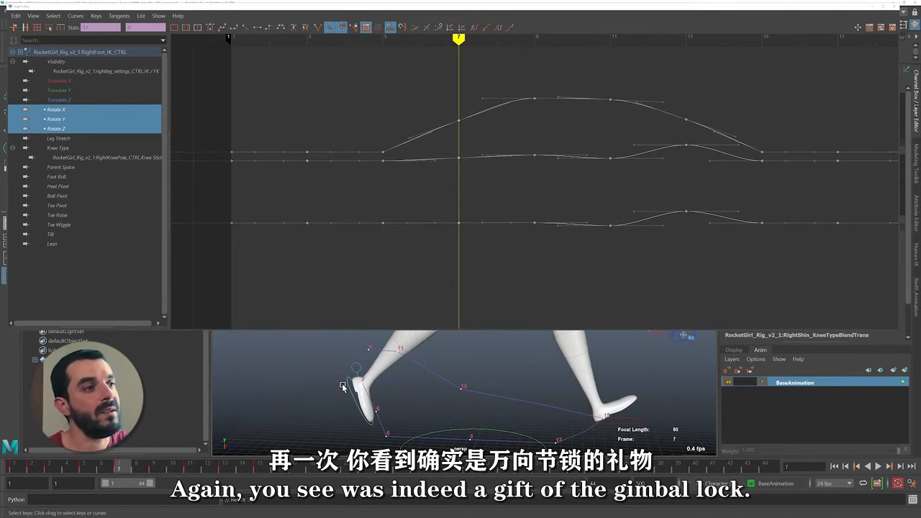
key("alt+period")
key("alt+period")
key("alt+period")
key("alt+period")
key("alt+period")
key("alt+period")
key("alt+period")
key("alt+period")
key("alt+period")
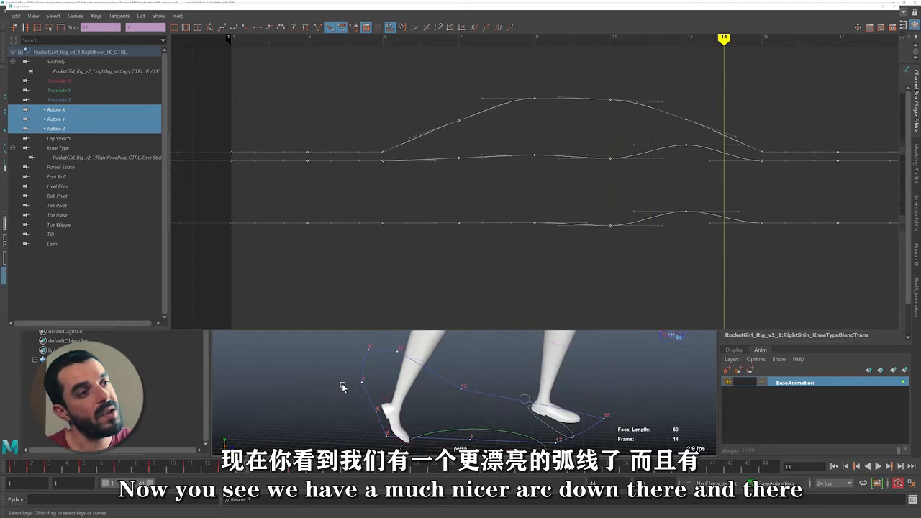
Compare frames 15 and 16 up close to examine the right foot's change of direction before ground contact.
key("alt+comma")
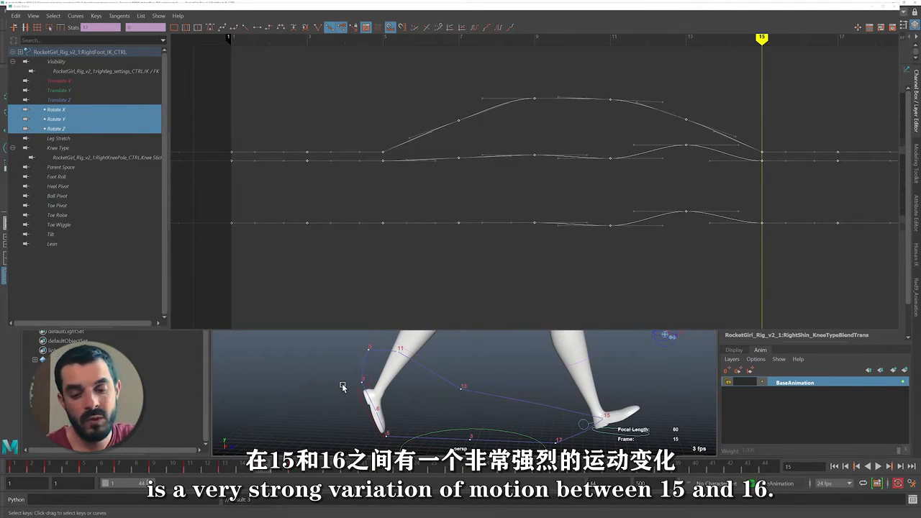
key("alt+period")
key("alt+comma")
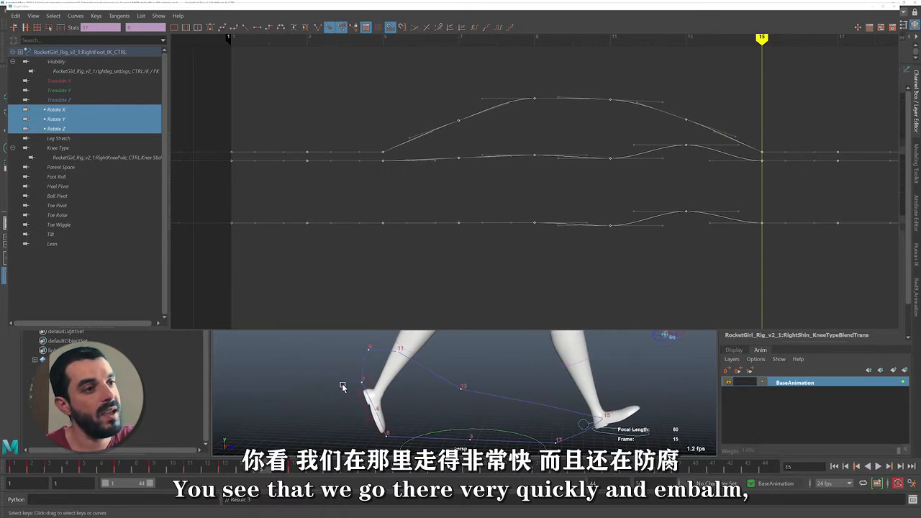
key("alt+period")
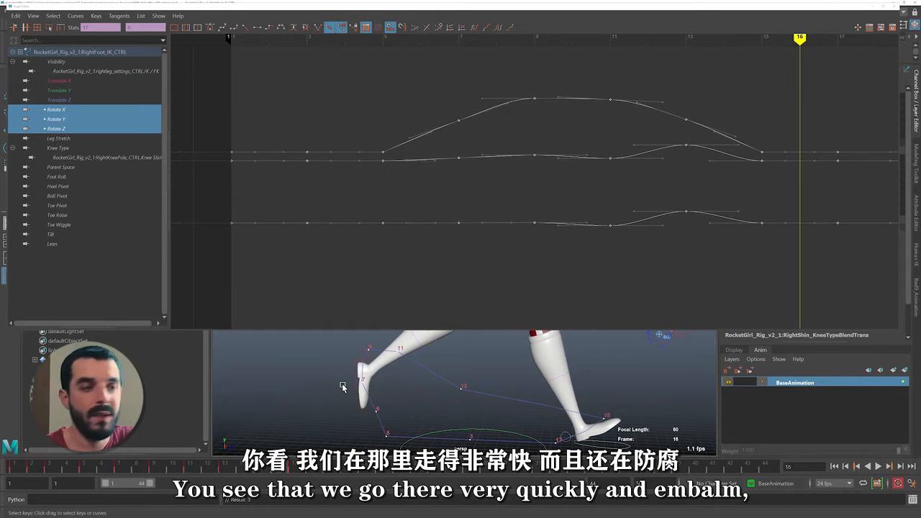
right_click_drag(444, 335, 491, 364, "alt")
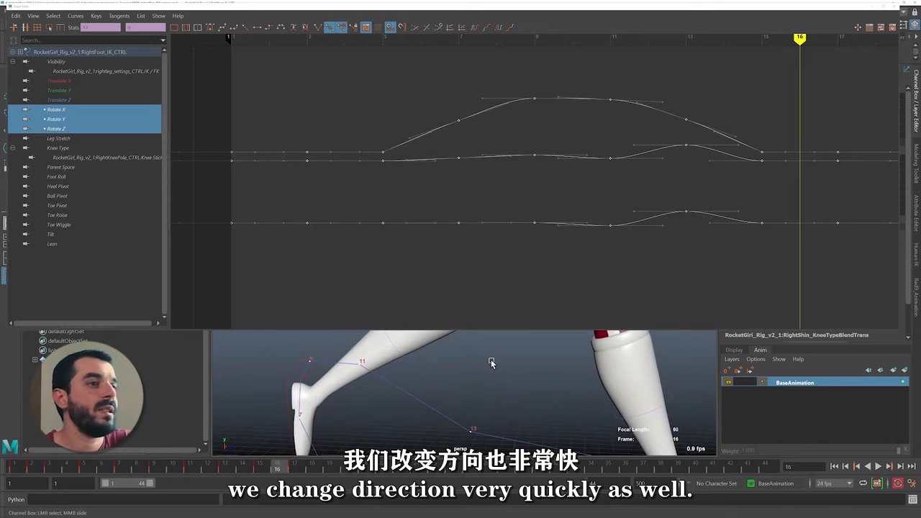
middle_click_drag(491, 364, 435, 310, "alt")
middle_click_drag(466, 369, 398, 401, "alt")
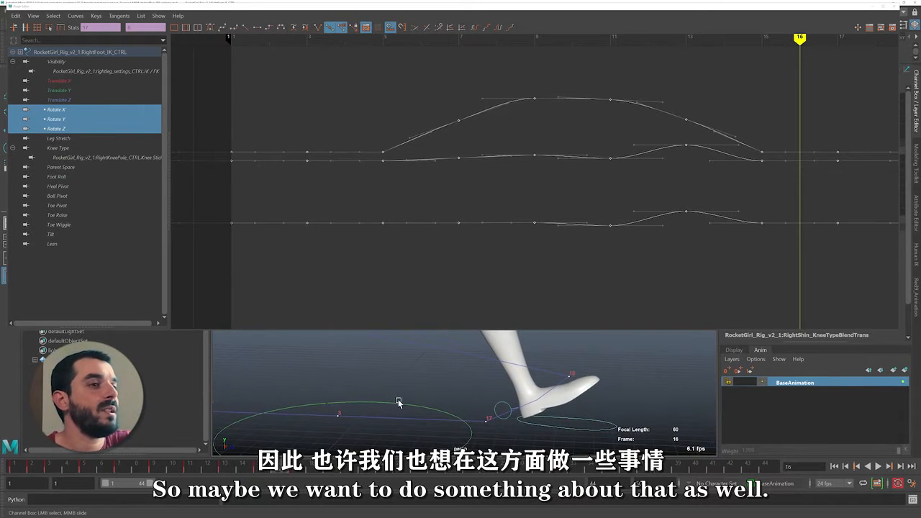
Adjust the incoming tangent of the right foot's Translate Z key at frame 17 and play the cycle back.
key("alt+comma")
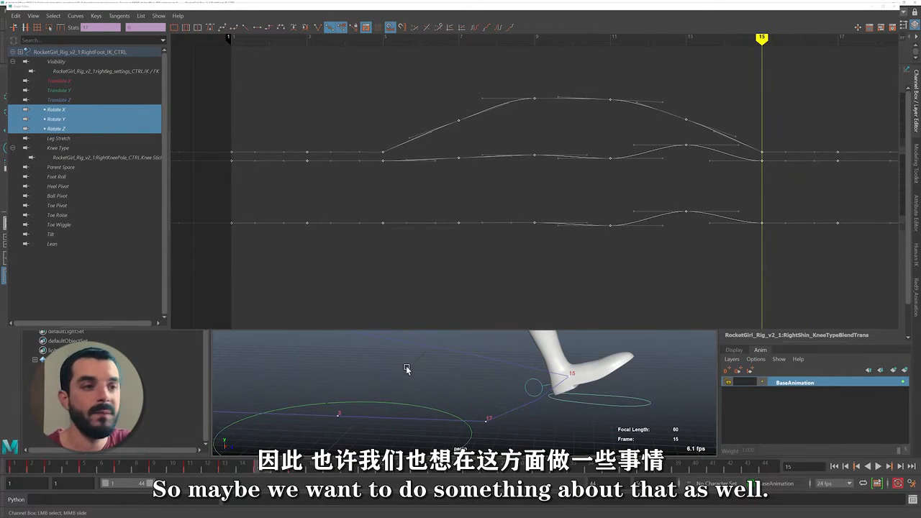
left_click(74, 103)
left_click_drag(711, 151, 828, 48)
mouse_move(749, 78)
middle_mouse_down("shift")
mouse_move(752, 62)
mouse_move(765, 78)
middle_mouse_up("shift")
key("ctrl+z")
left_click_drag(858, 94, 812, 141)
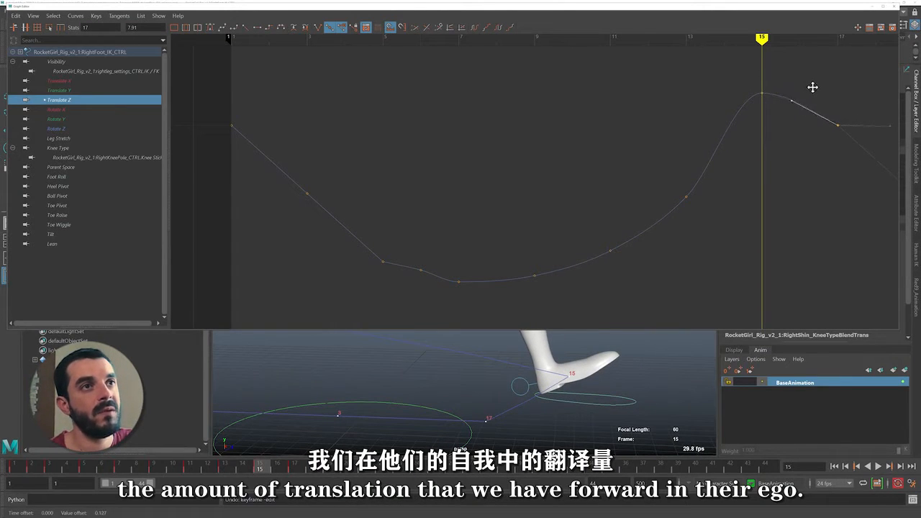
key("alt+v")
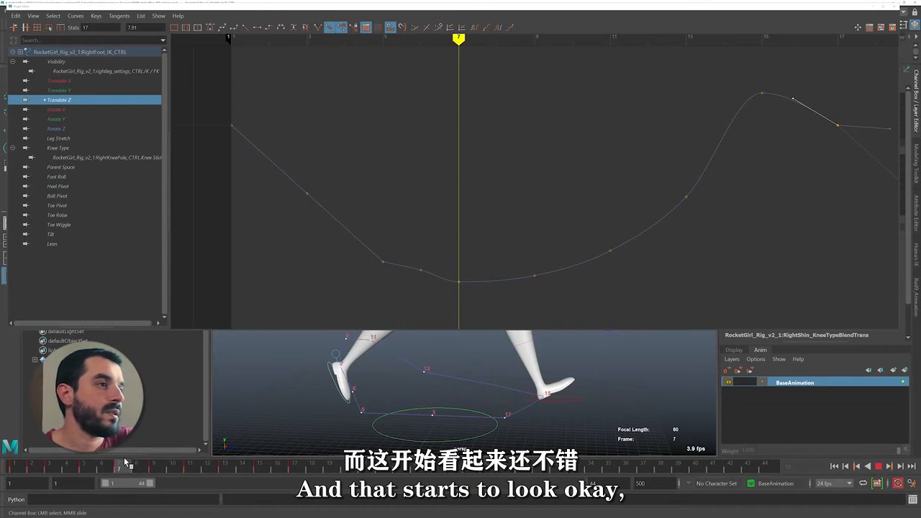
Move the right foot slightly farther back at frame 7, compare it with frame 5, and go to frame 3.
key("alt+v")
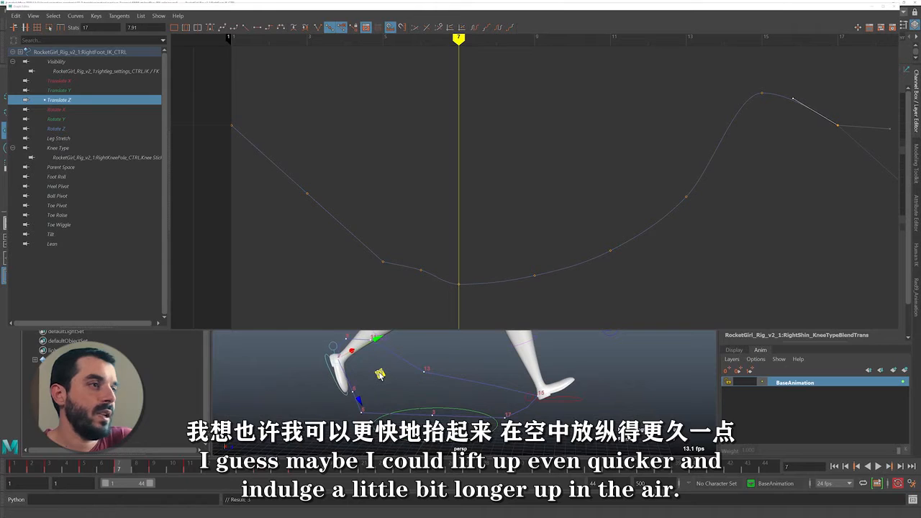
key("comma")
key("comma")
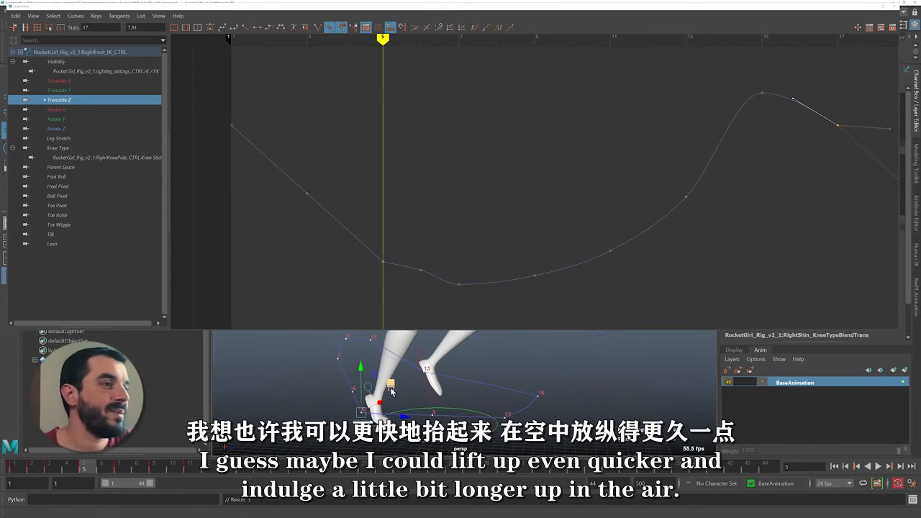
key("period")
key("period")
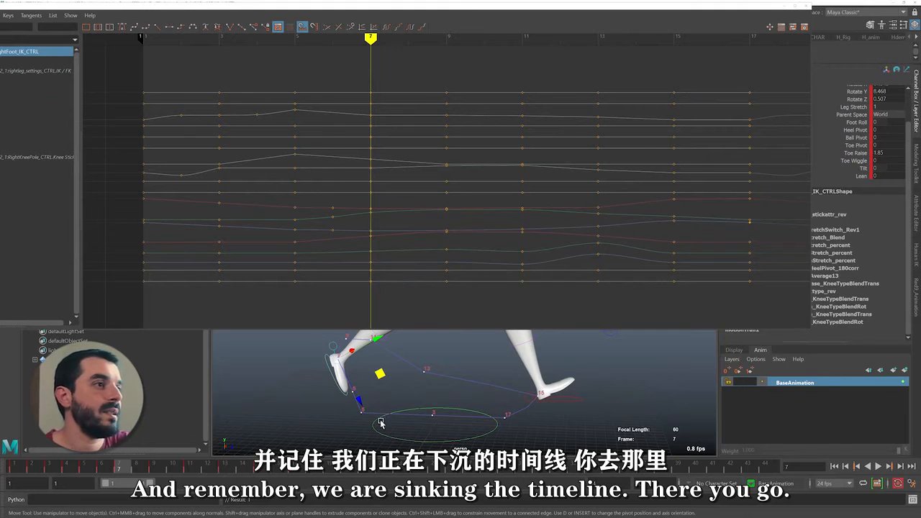
key("comma")
key("comma")
key("comma")
key("comma")
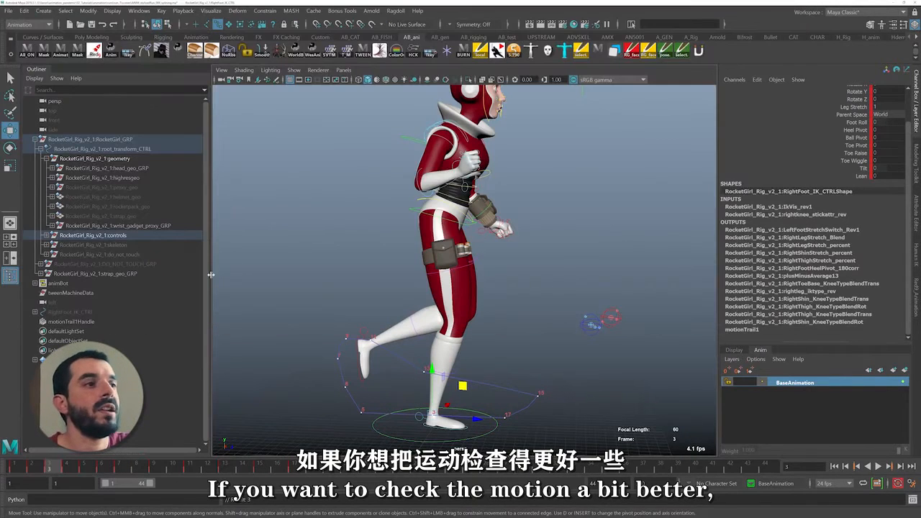
left_click(44, 11)
mouse_move(79, 46)
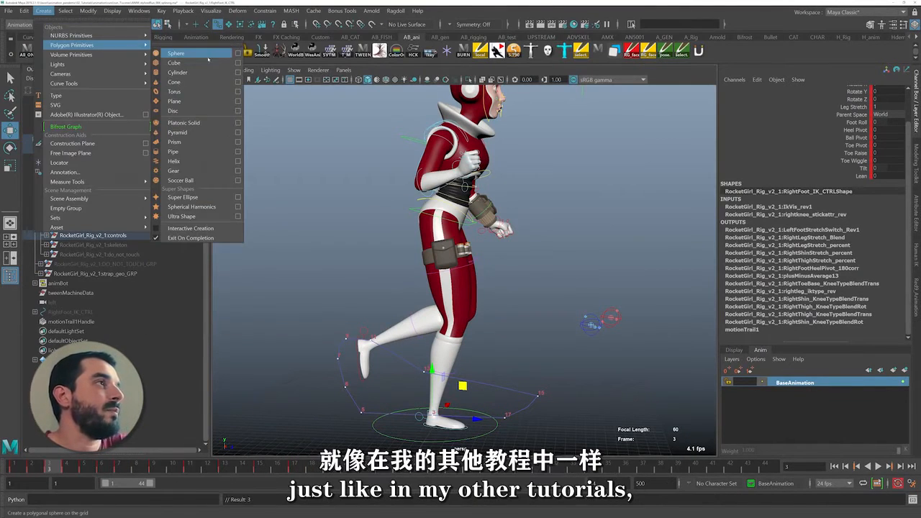
left_click(180, 57)
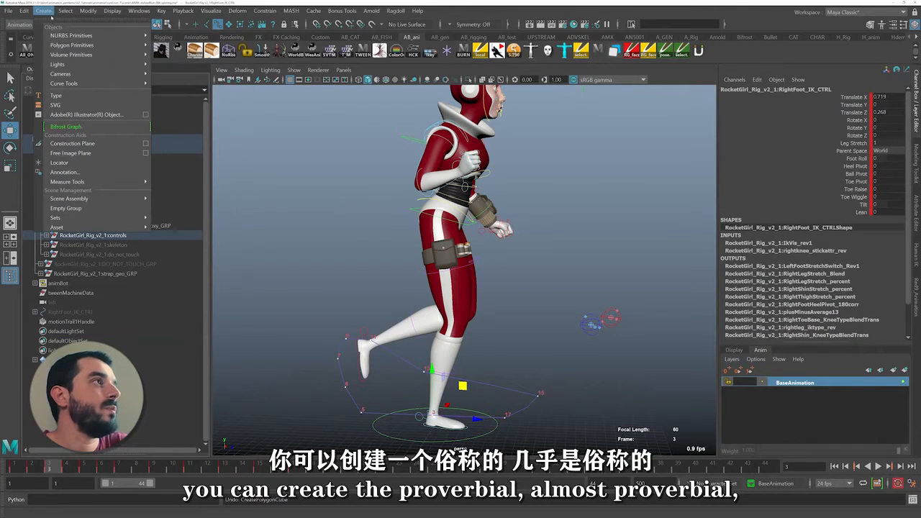
Create a polygon sphere and assign it a new Lambert material with a red color.
left_click(44, 11)
mouse_move(72, 45)
left_click(176, 54)
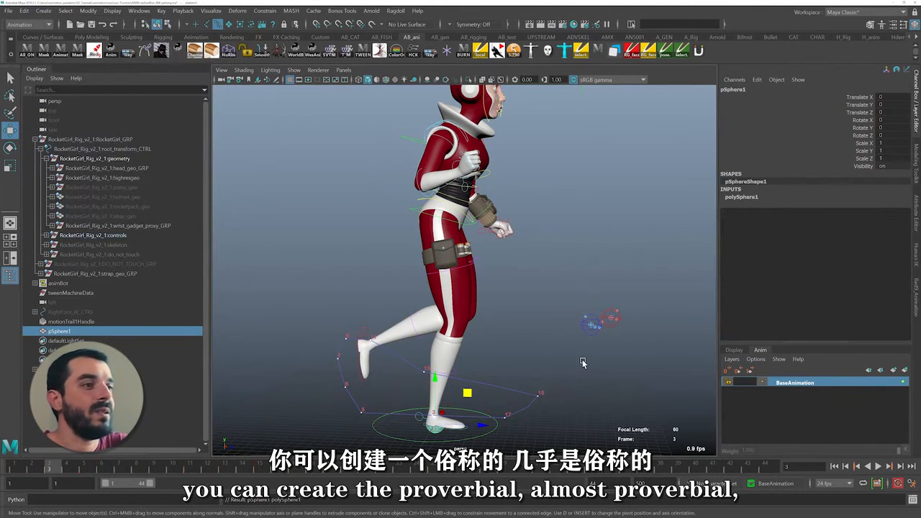
right_click_drag(434, 429, 434, 437)
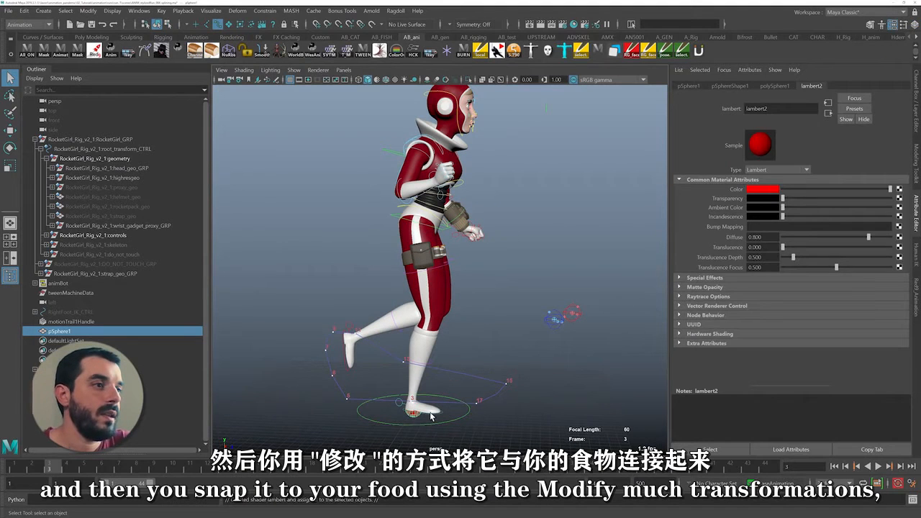
Match the red sphere's translation and rotation to the right foot IK control.
left_click(430, 412, "shift")
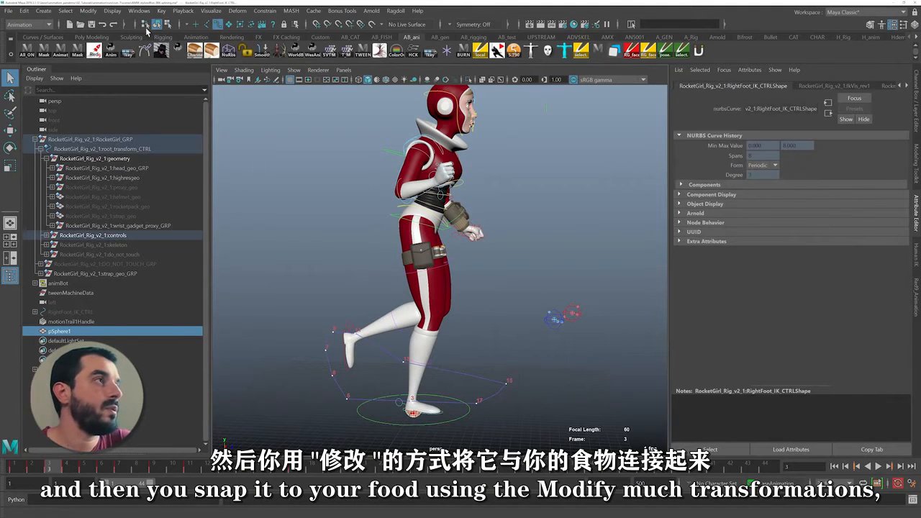
left_click(87, 11)
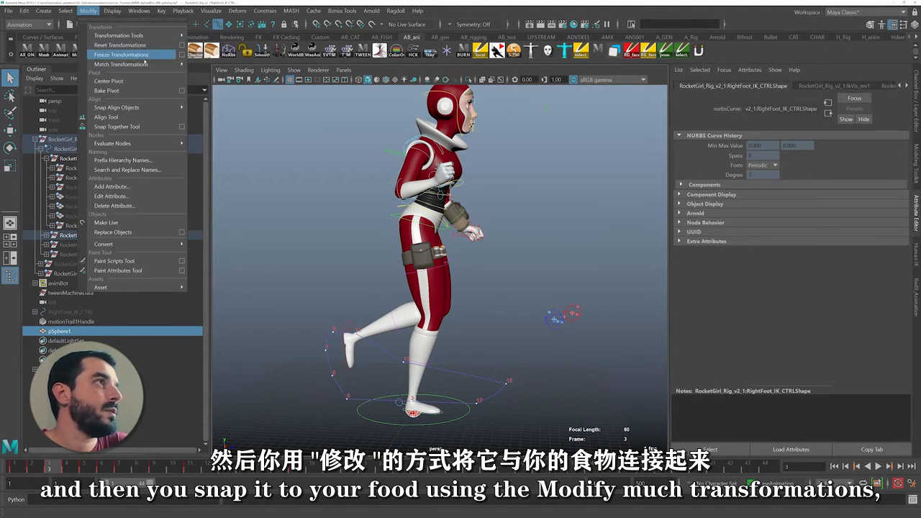
mouse_move(122, 64)
left_click(230, 83)
left_click(88, 11)
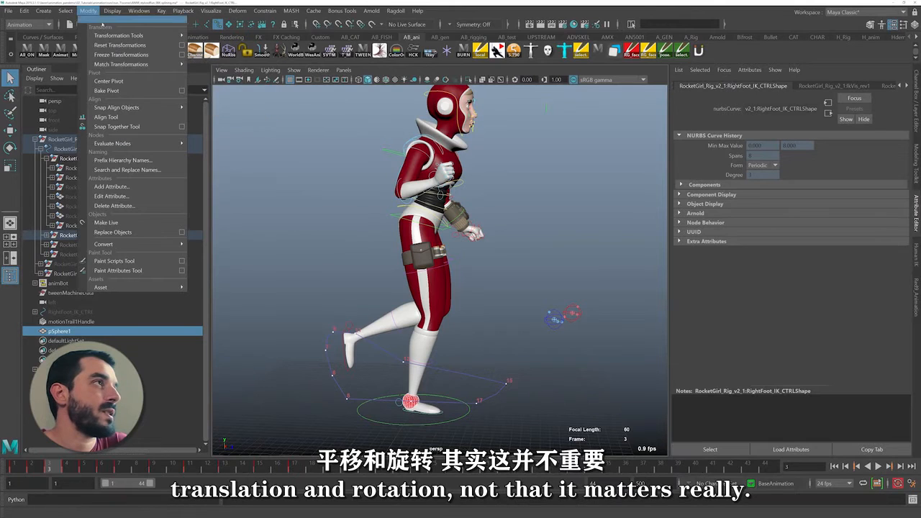
left_click(223, 98)
Parent-constrain the sphere to the right foot IK control so that it follows the foot.
scroll(422, 400, "up", 2)
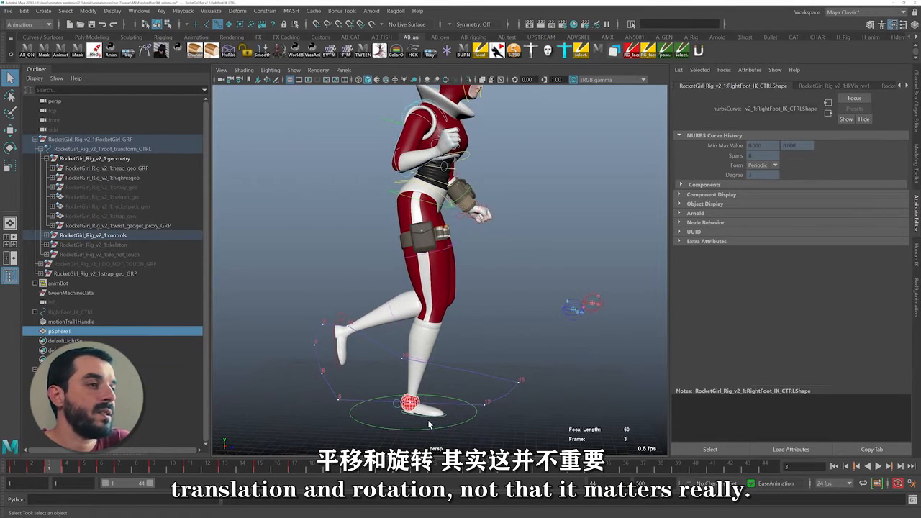
left_click(415, 416)
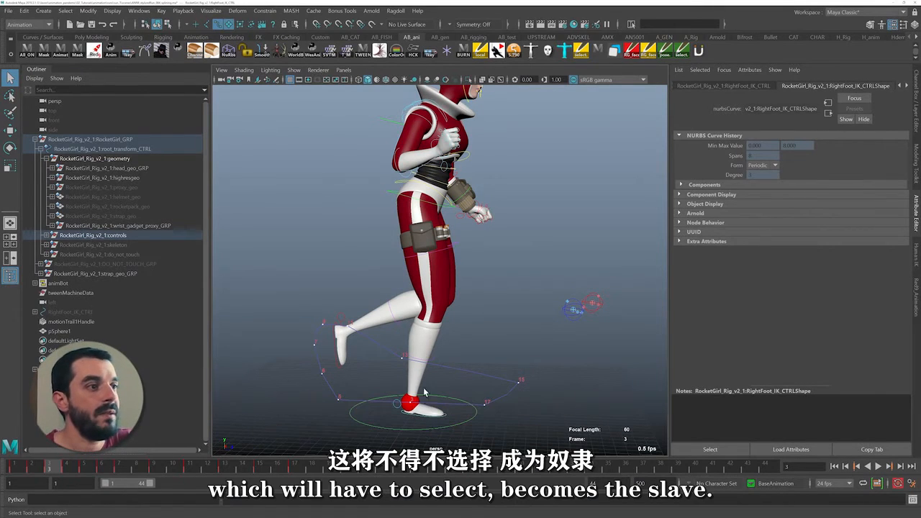
left_click(417, 403, "shift")
left_click(265, 10)
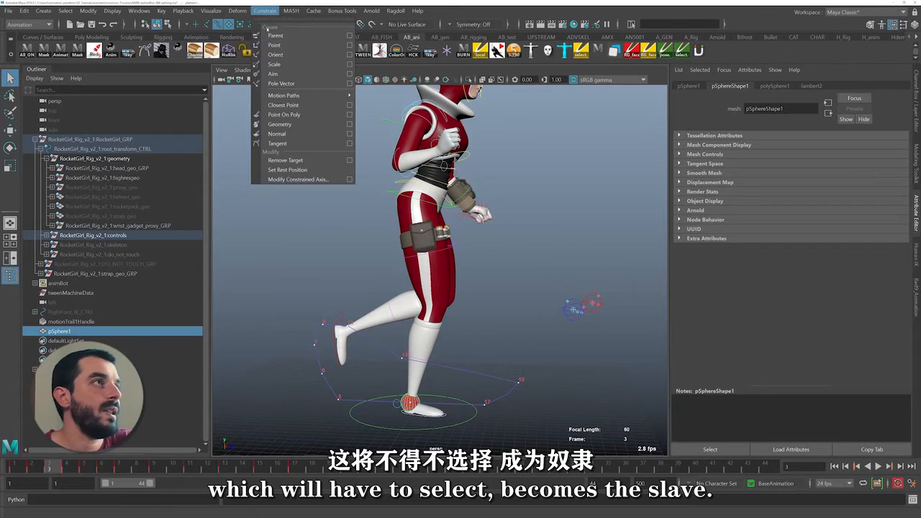
left_click(275, 36)
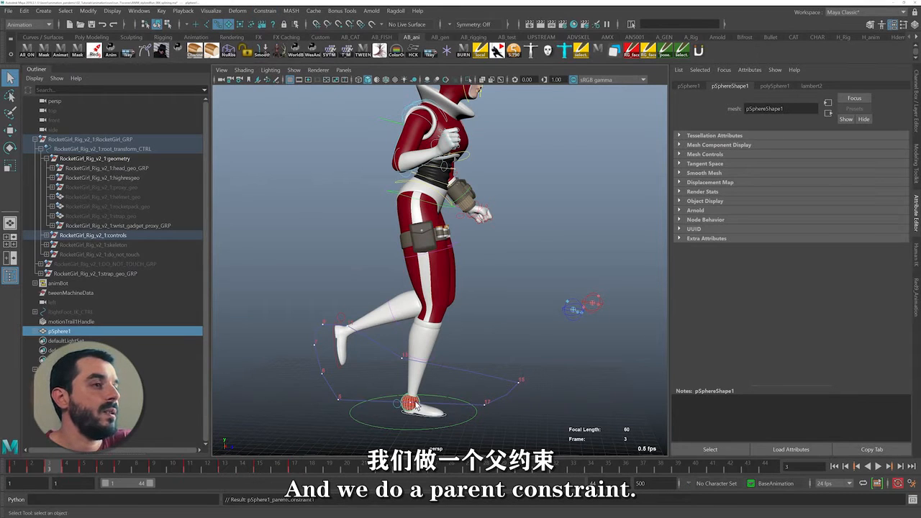
Try ghosting the sphere during playback of the run cycle, and unghost everything.
left_click(210, 11)
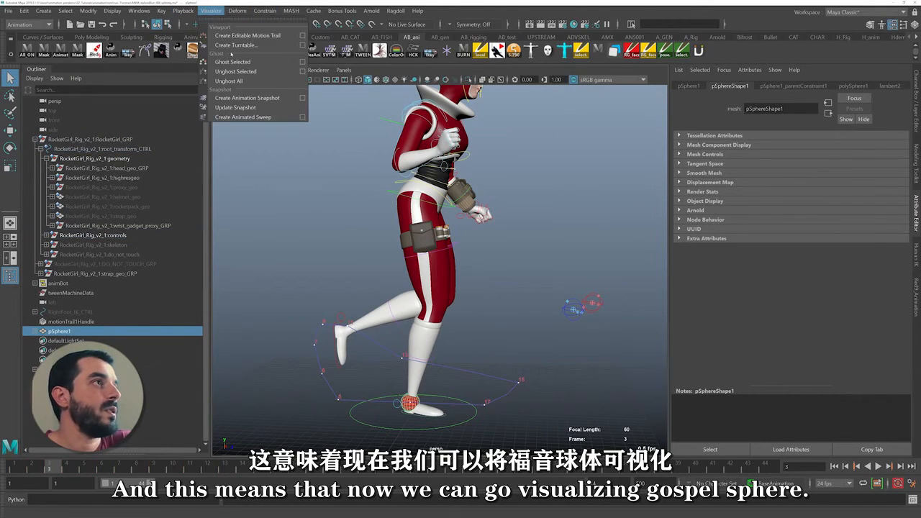
left_click(232, 62)
key("alt+v")
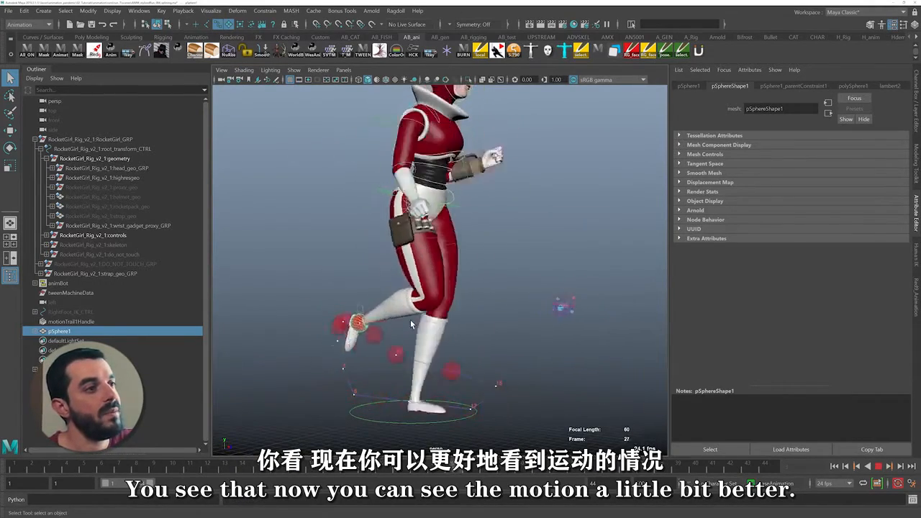
key("alt+v")
left_click(210, 11)
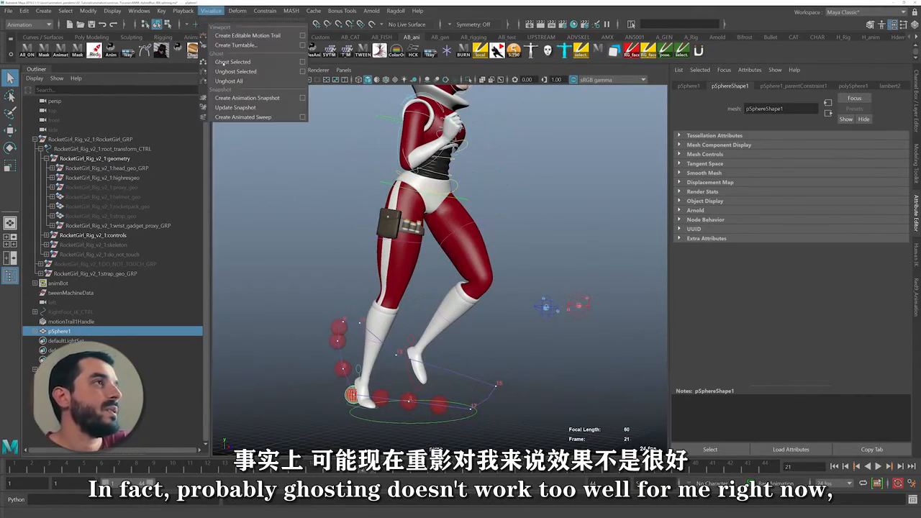
left_click(229, 80)
Play back and scrub the run cycle to examine the sphere's path as the right foot lifts and comes down.
right_click_drag(432, 331, 491, 361, "alt")
middle_click_drag(491, 362, 465, 291, "alt")
key("alt+v")
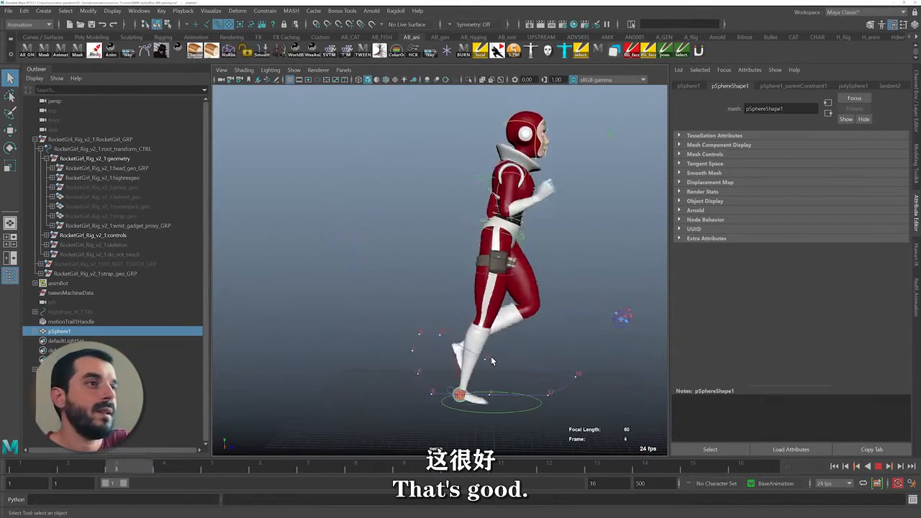
key("Escape")
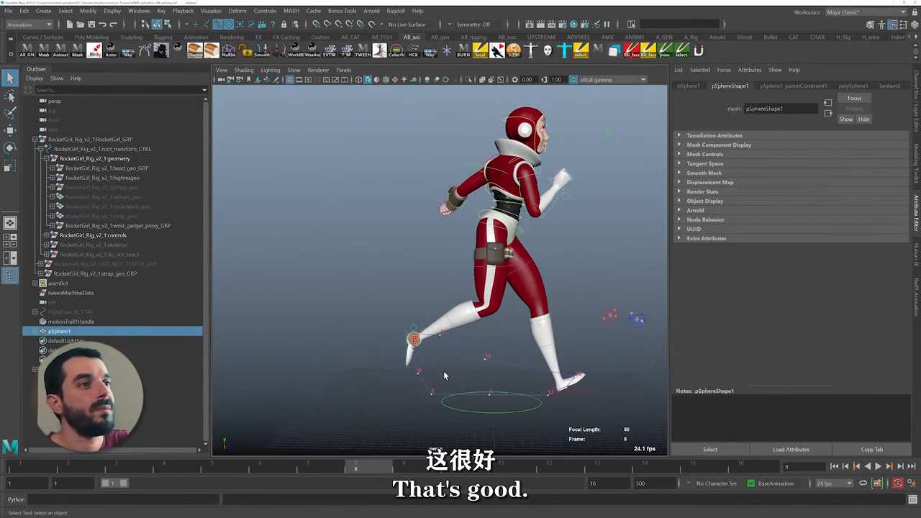
middle_click_drag(467, 352, 425, 353, "alt")
mouse_move(67, 469)
left_mouse_down()
mouse_move(10, 461)
mouse_move(66, 455)
left_mouse_up()
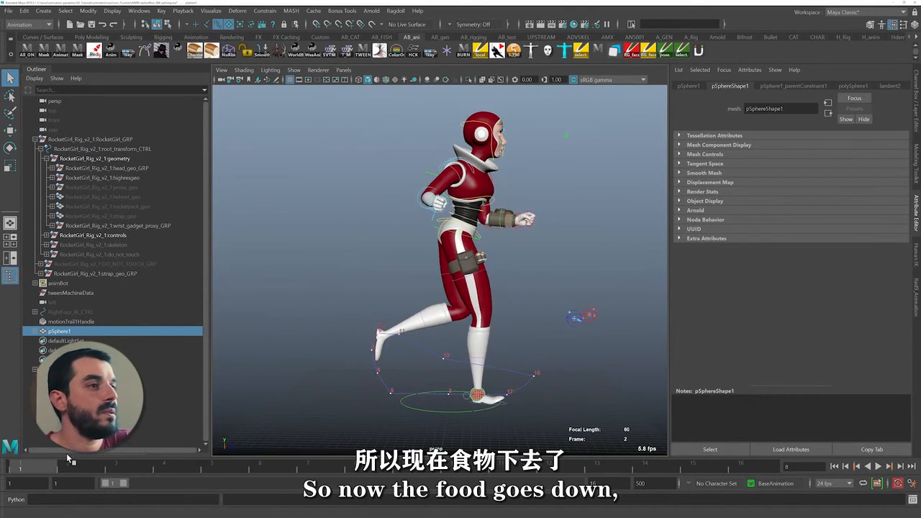
key("alt+v")
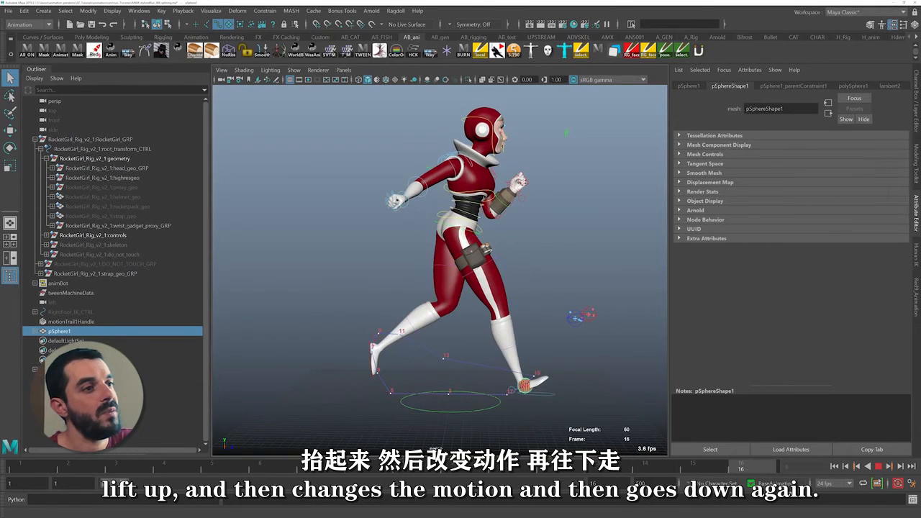
Raise the right foot slightly and tilt its toes up at frame 16 to delay its descent, and scrub the cycle.
left_click(724, 471)
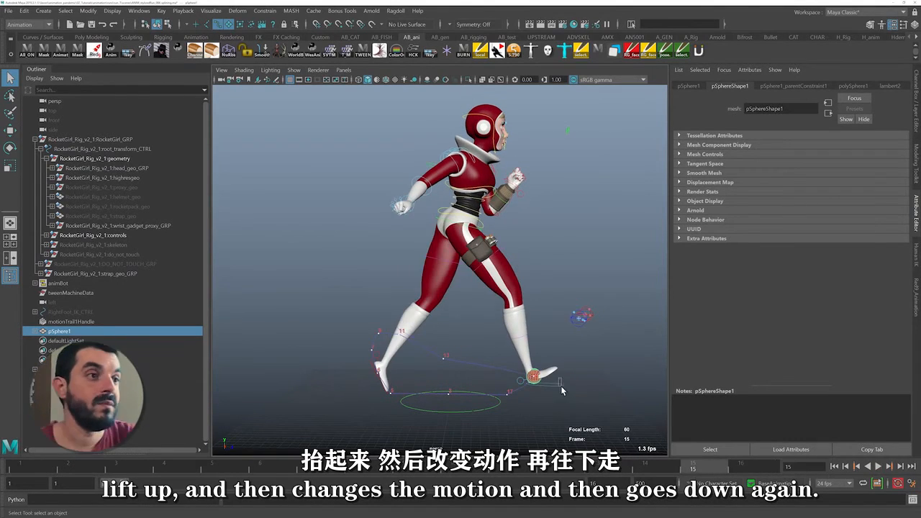
left_click(561, 386)
key("alt+period")
key("w")
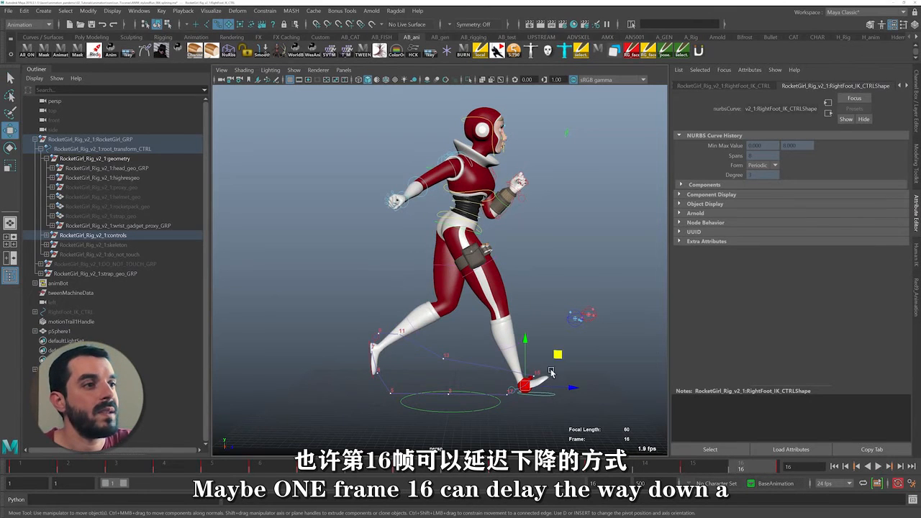
key("e")
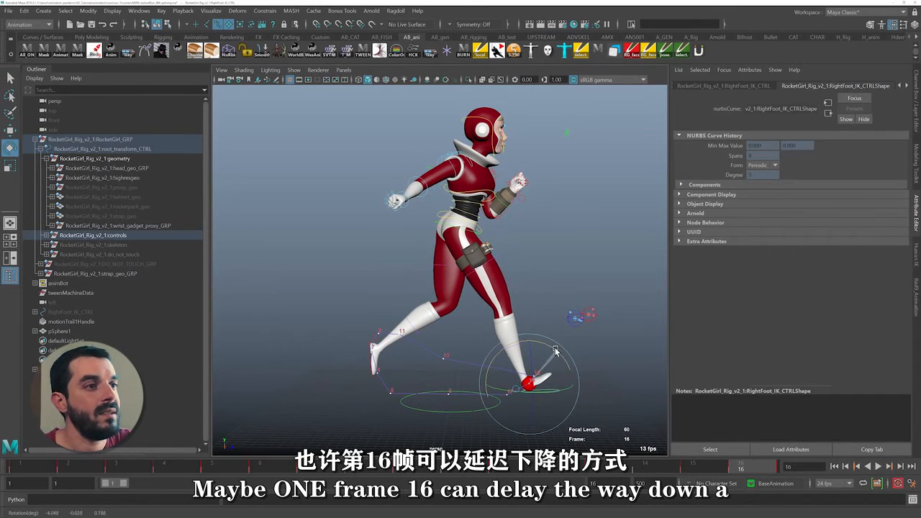
left_click_drag(692, 467, 741, 466)
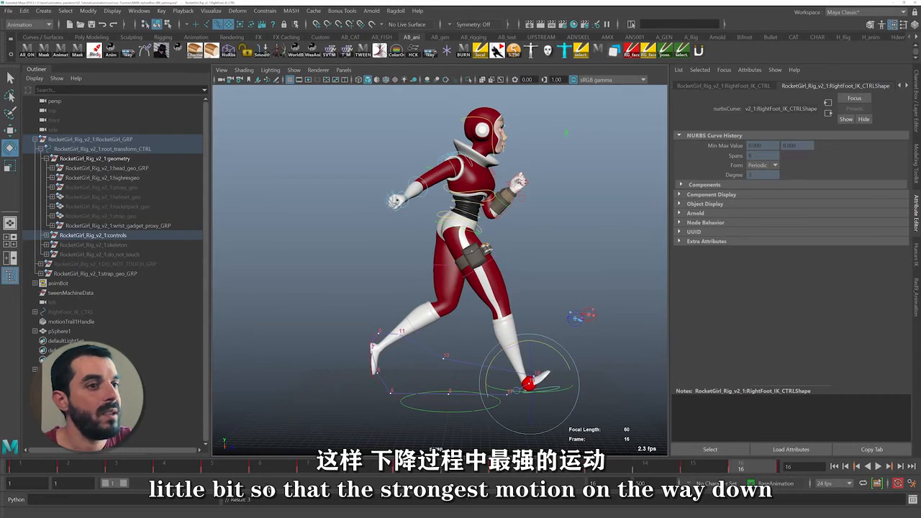
left_click(18, 468)
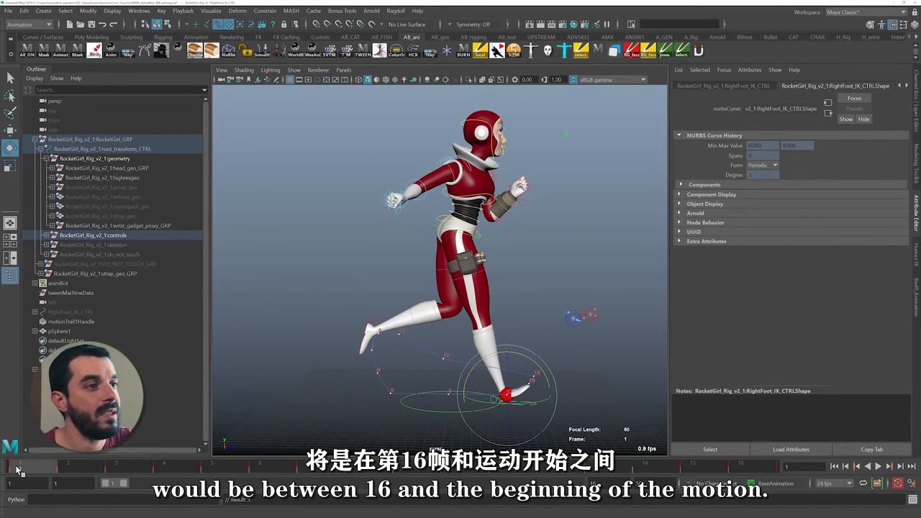
left_click_drag(17, 467, 548, 468)
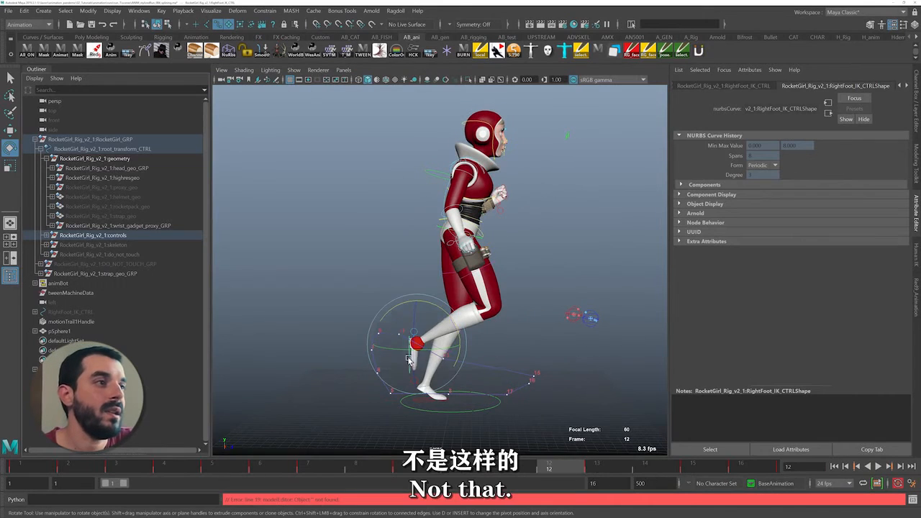
Hide the red tracking sphere.
key("q")
left_click(417, 344)
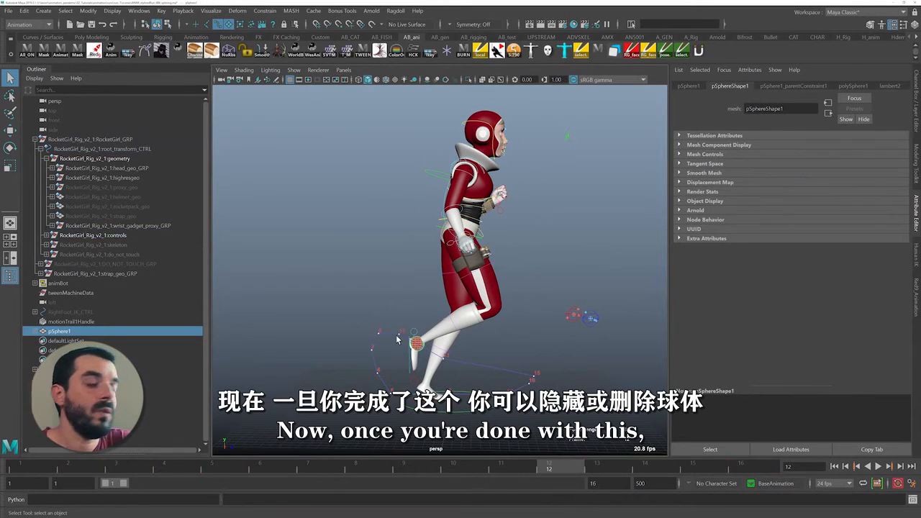
key("ctrl+h")
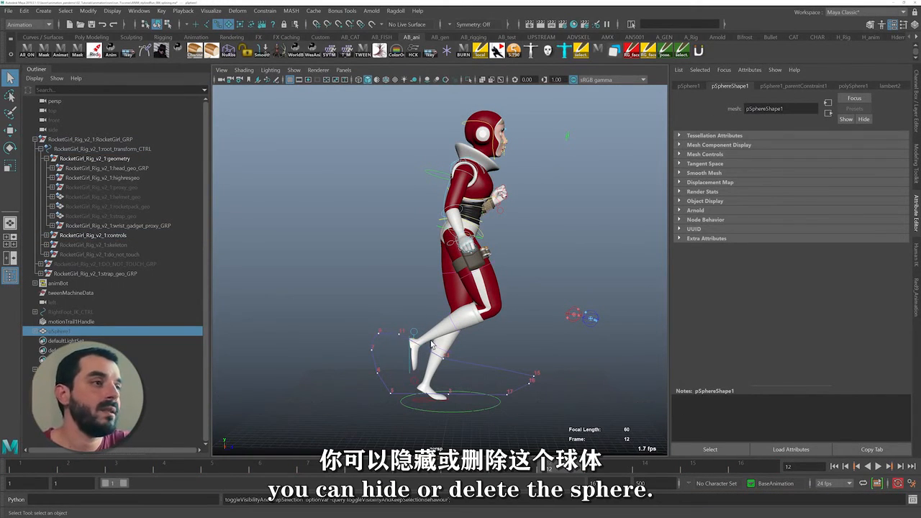
Open the right foot IK control's Translate X curve in the Graph Editor and scrub to frame 7.
left_click(408, 353)
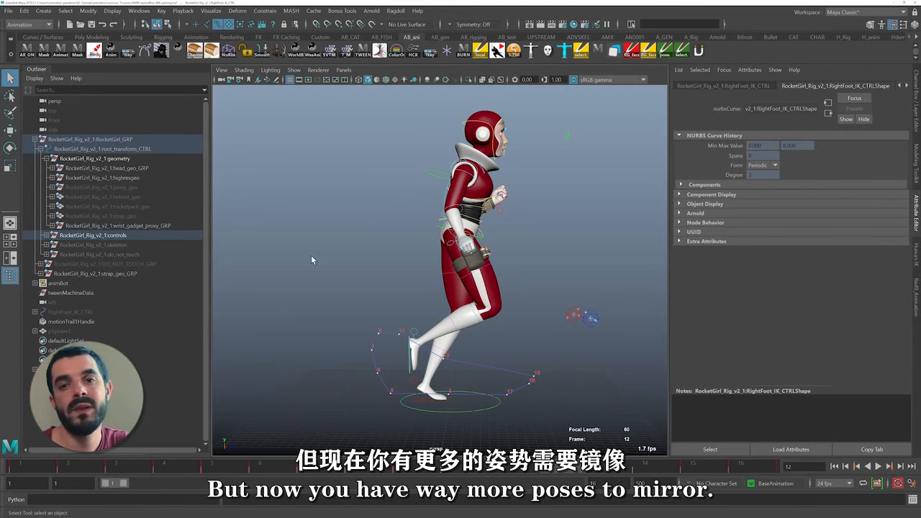
left_click(378, 50)
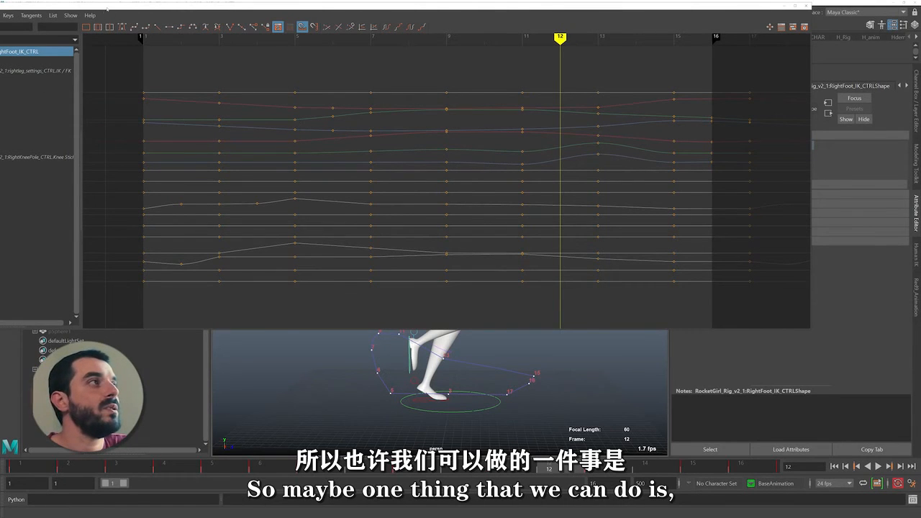
left_click_drag(107, 9, 165, 16)
left_click(40, 86)
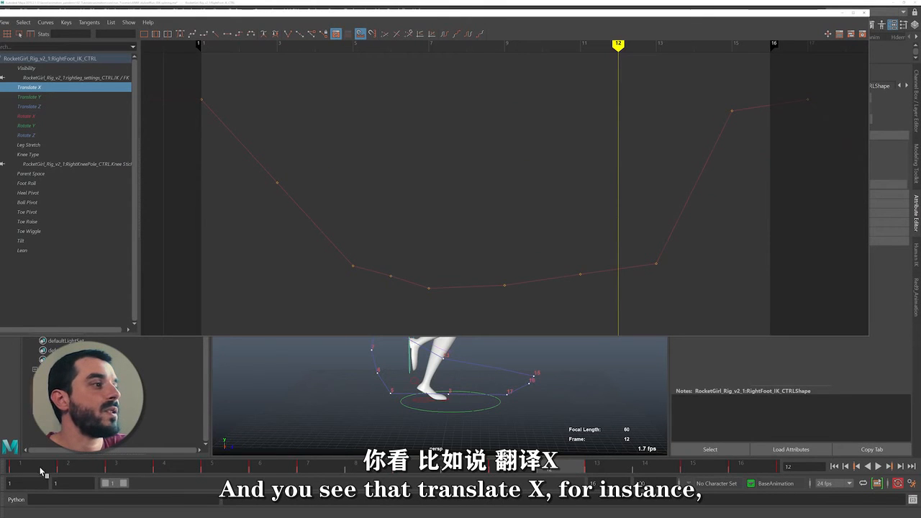
mouse_move(41, 471)
left_mouse_down()
mouse_move(259, 486)
mouse_move(308, 477)
left_mouse_up()
Apply auto tangents to the Translate X keys from frame 7 to 15 and flatten the tangent of the frame 17 key.
left_click_drag(410, 94, 763, 317)
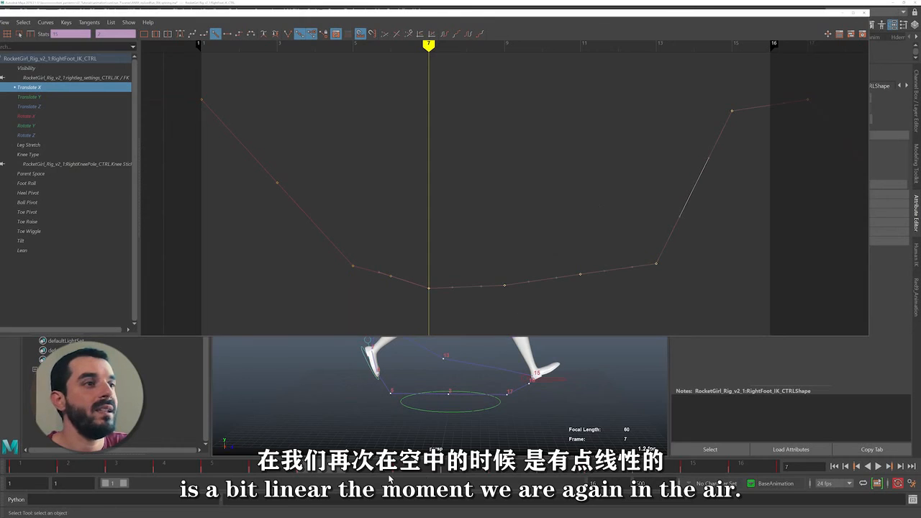
left_click_drag(392, 478, 639, 464)
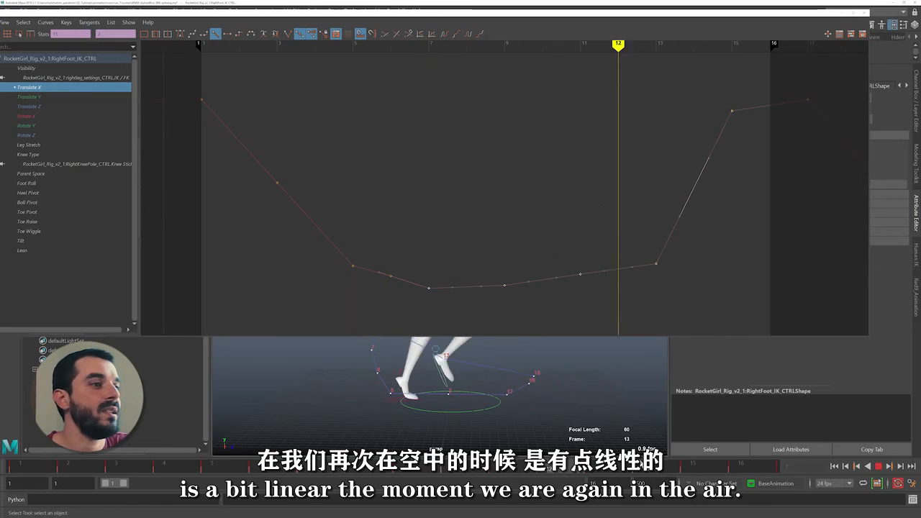
left_click(179, 33)
left_click_drag(771, 141, 804, 77)
middle_click_drag(767, 98, 762, 88)
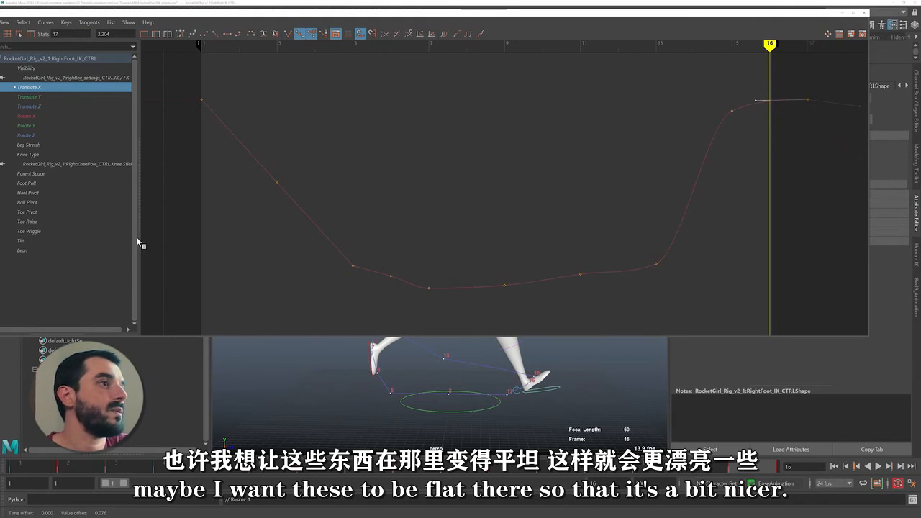
Examine how the right foot's Rotate X curve connects with the loop during playback, and display the Rotate Z curve.
left_click(28, 116)
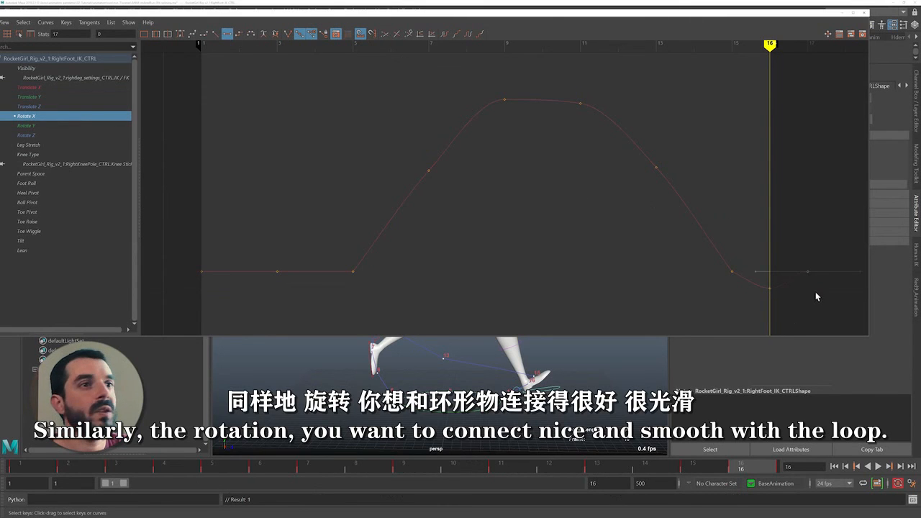
middle_click_drag(826, 291, 586, 212, "alt")
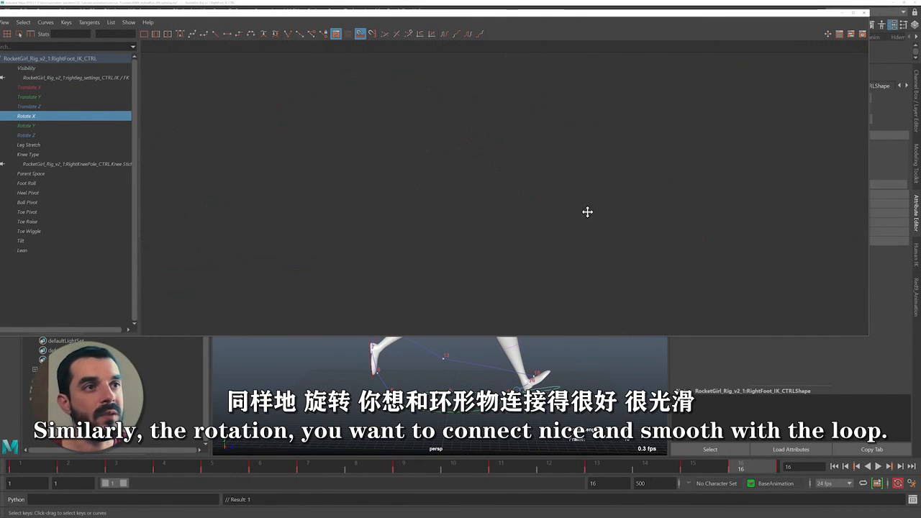
right_click_drag(585, 211, 605, 241, "alt")
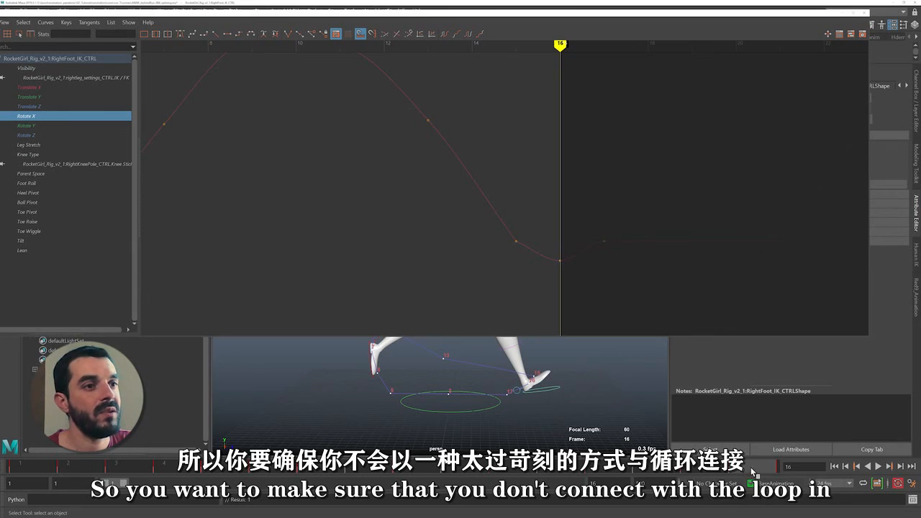
key("alt+v")
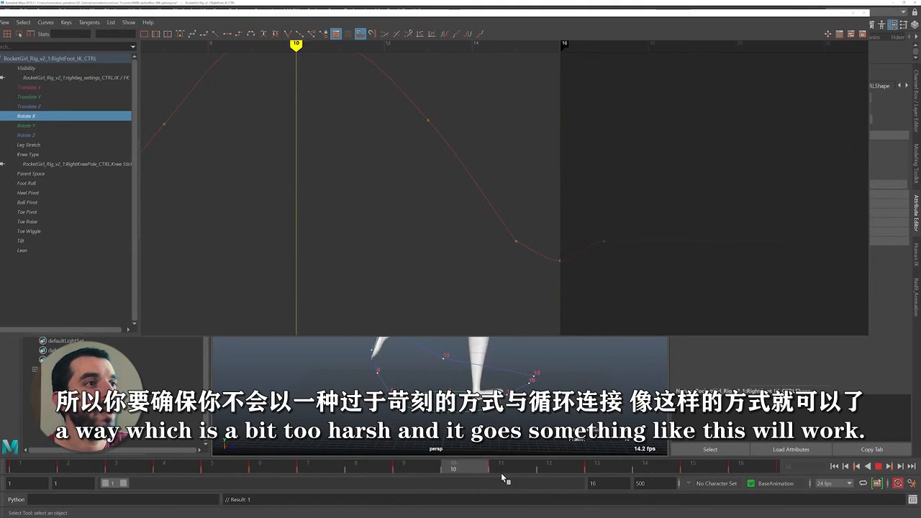
left_click(877, 467)
left_click(26, 136)
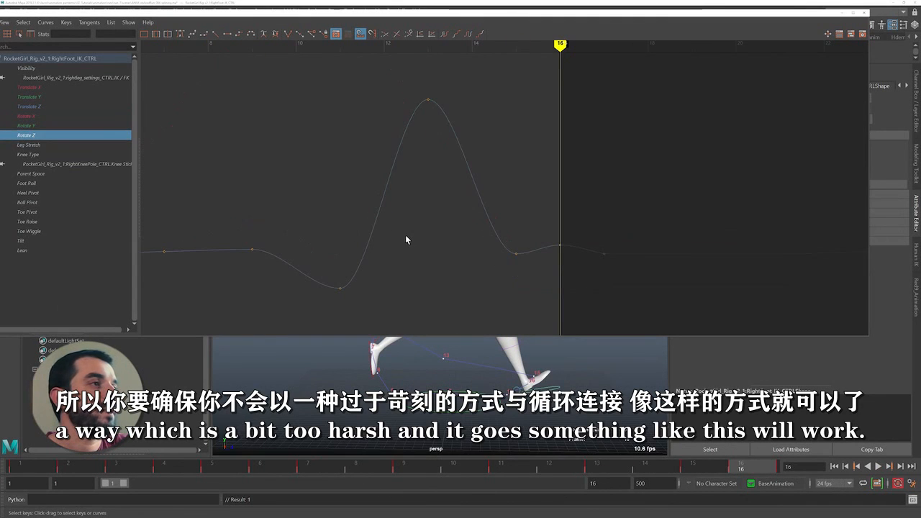